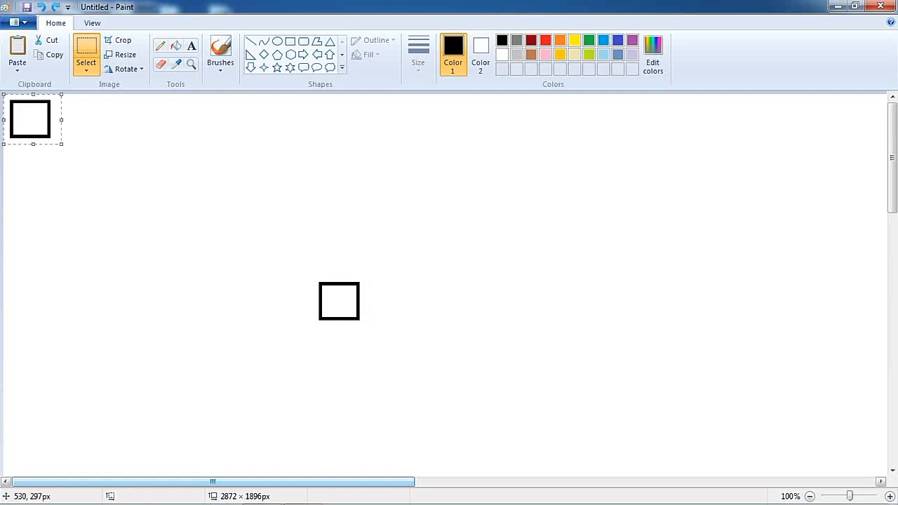
# Step: Move the pasted square next to the first square to form a row of two cells
pyautogui.moveTo(47, 128); pyautogui.dragTo(371, 298)
pyautogui.click(473, 282)
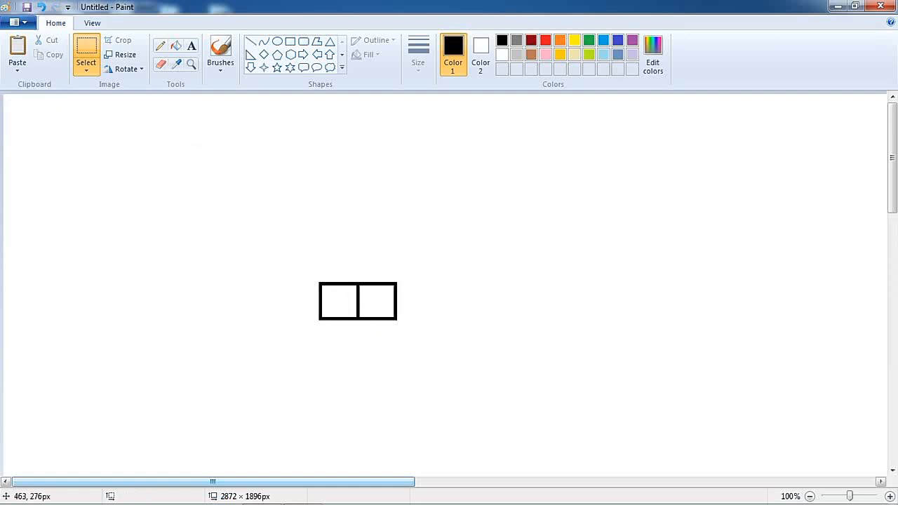
# Step: Copy the two-cell row and place the copy beside it to extend the row to four cells
pyautogui.moveTo(307, 276); pyautogui.dragTo(422, 330)
pyautogui.rightClick(385, 312)
pyautogui.click(414, 335)
pyautogui.hotkey('ctrl', 'v')
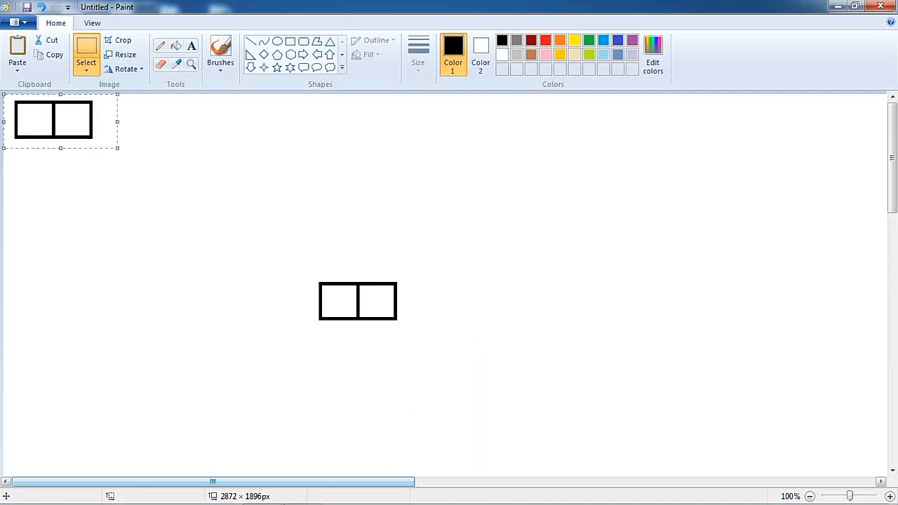
pyautogui.moveTo(69, 116); pyautogui.dragTo(449, 298)
# Step: Paste another copy of the two cells at the row's end to complete a row of six cells
pyautogui.rightClick(357, 211)
pyautogui.click(385, 249)
pyautogui.moveTo(115, 143); pyautogui.dragTo(566, 319)
pyautogui.click(674, 287)
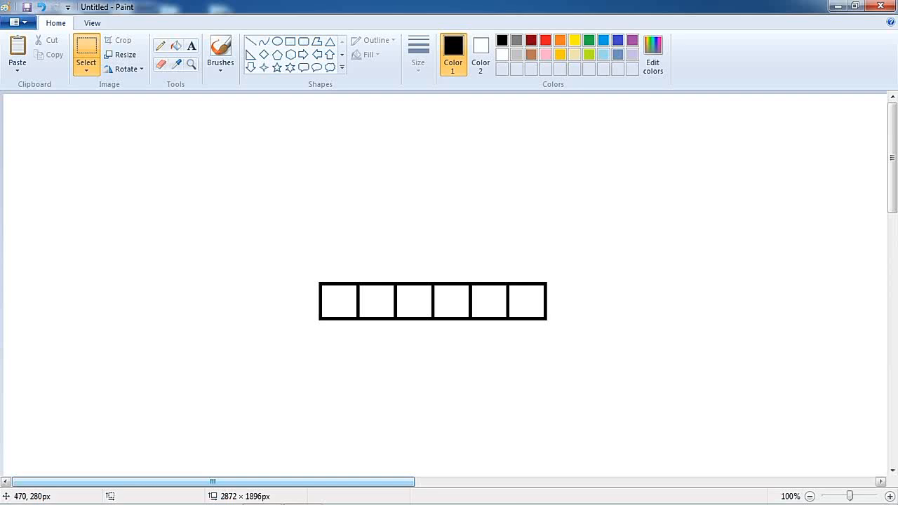
# Step: Copy the six-cell row and place the copy directly beneath it as a second row
pyautogui.moveTo(305, 266); pyautogui.dragTo(569, 336)
pyautogui.rightClick(501, 311)
pyautogui.rightClick(423, 274)
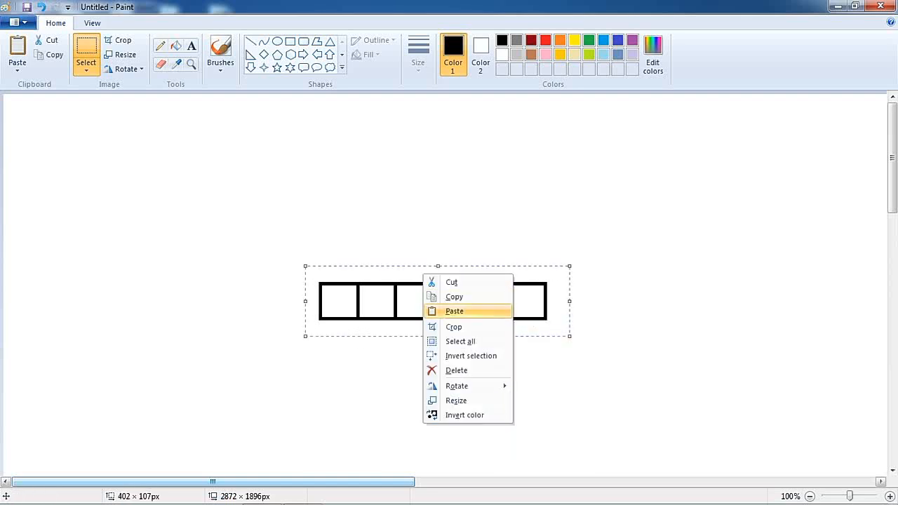
pyautogui.click(454, 311)
pyautogui.moveTo(225, 154); pyautogui.dragTo(527, 357)
pyautogui.moveTo(489, 331); pyautogui.dragTo(489, 332)
# Step: Paste another six-cell row beneath to form a third row of cells
pyautogui.rightClick(527, 228)
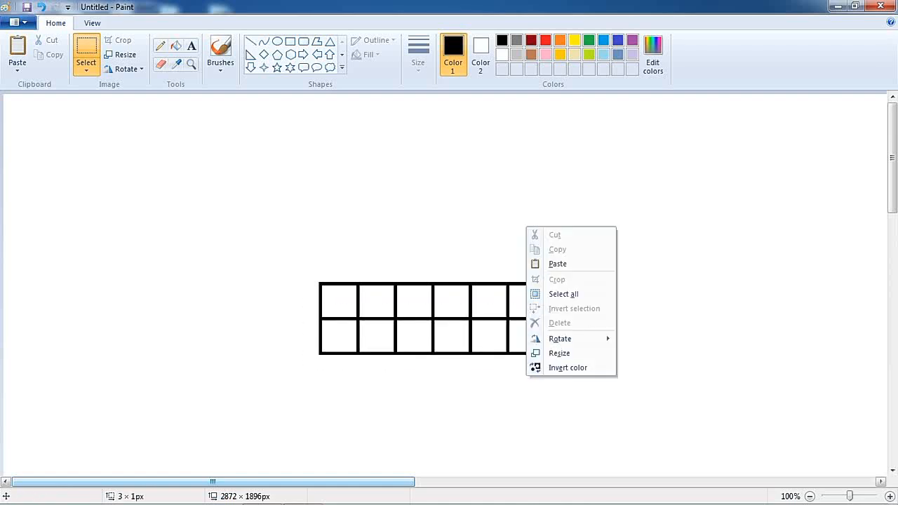
pyautogui.click(558, 264)
pyautogui.moveTo(227, 148); pyautogui.dragTo(529, 390)
pyautogui.click(667, 283)
# Step: Select and copy the 3-by-6 grid, then move it toward the left of the canvas
pyautogui.moveTo(460, 374); pyautogui.dragTo(580, 435)
pyautogui.rightClick(486, 356)
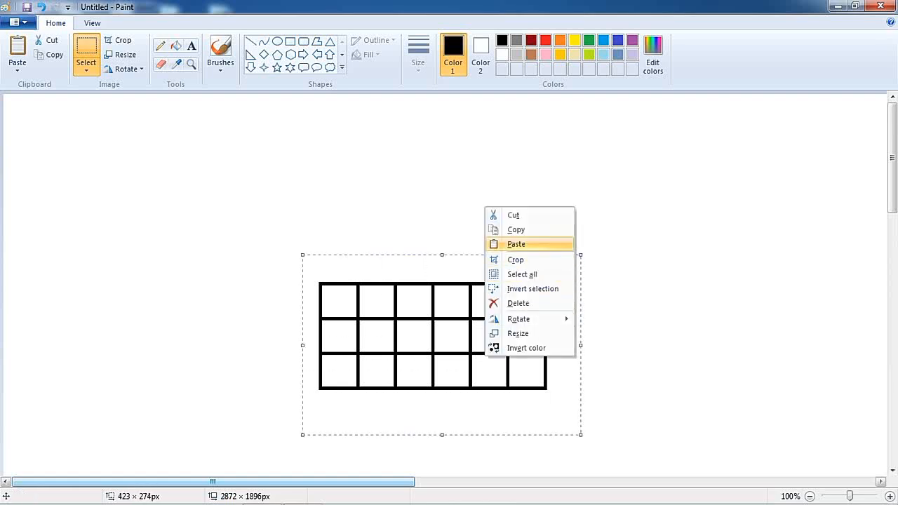
pyautogui.click(517, 229)
pyautogui.moveTo(442, 349); pyautogui.dragTo(230, 294)
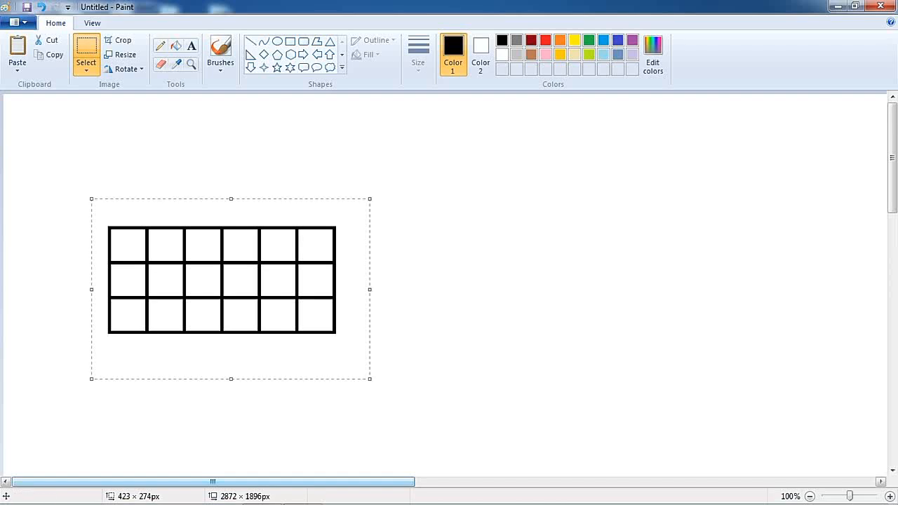
pyautogui.rightClick(366, 238)
pyautogui.click(390, 277)
pyautogui.hotkey('ctrl', 'z')
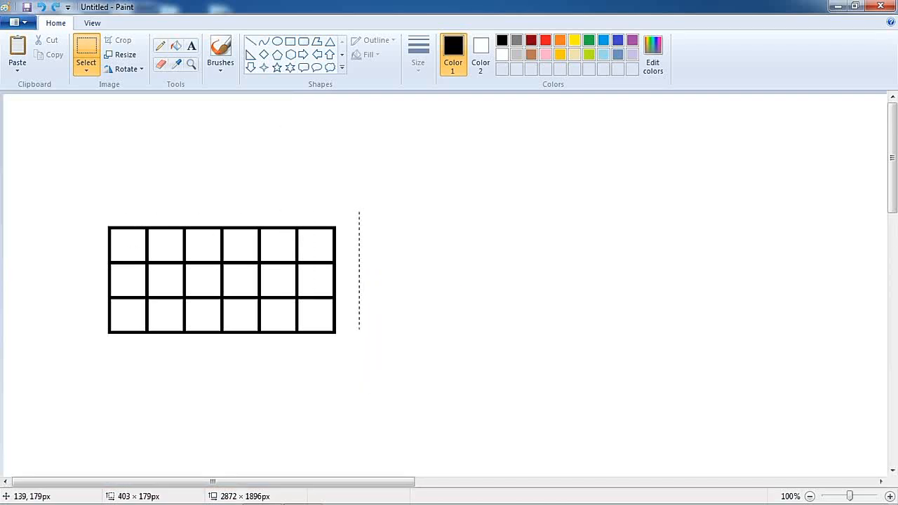
# Step: Move the grid down to the lower-left area of the canvas
pyautogui.moveTo(94, 330); pyautogui.dragTo(99, 354)
pyautogui.moveTo(281, 288); pyautogui.dragTo(334, 391)
pyautogui.click(364, 272)
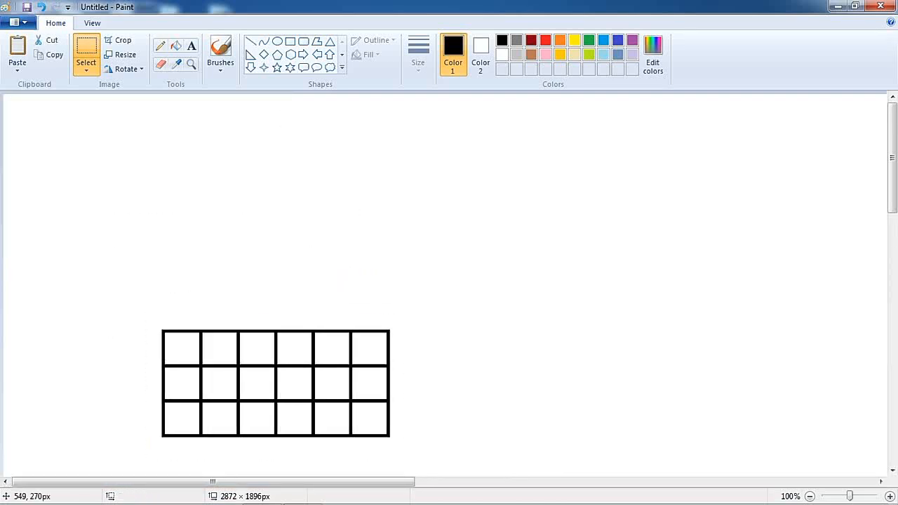
# Step: Paste a copy of the grid and rotate it 90 degrees so it stands vertically
pyautogui.hotkey('ctrl', 'v')
pyautogui.rightClick(191, 186)
pyautogui.click(214, 211)
pyautogui.moveTo(215, 211); pyautogui.dragTo(285, 253)
pyautogui.click(125, 55)
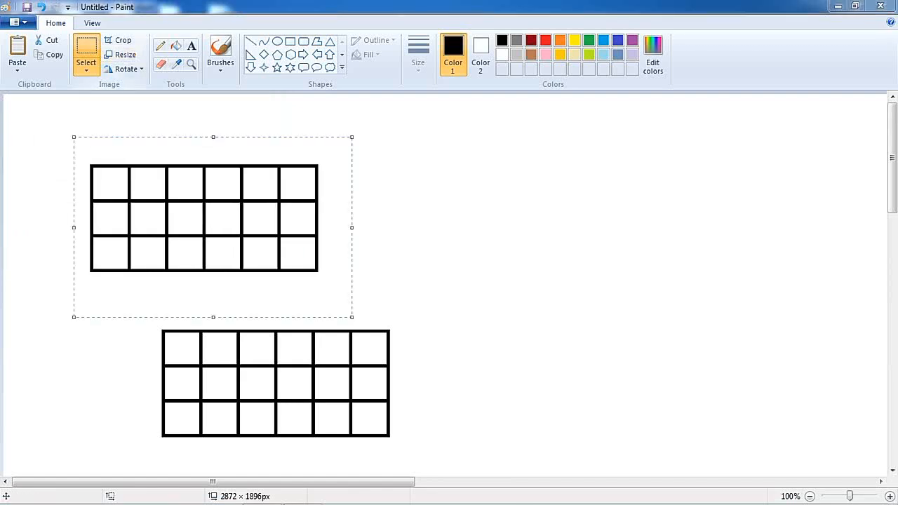
pyautogui.click(187, 62)
pyautogui.click(126, 69)
pyautogui.click(149, 85)
# Step: Position the vertical grid so its base meets the right end of the horizontal grid
pyautogui.moveTo(260, 211); pyautogui.dragTo(488, 224)
pyautogui.moveTo(444, 380); pyautogui.dragTo(443, 383)
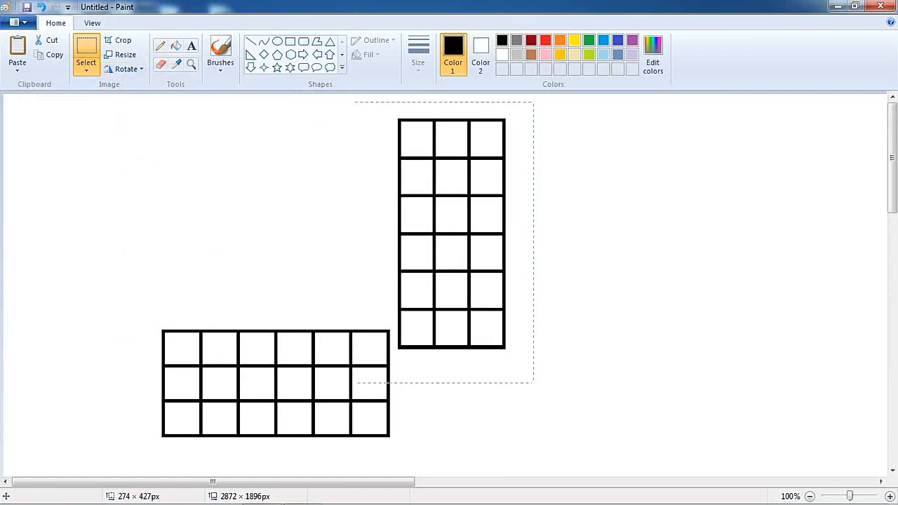
pyautogui.moveTo(477, 329); pyautogui.dragTo(468, 313)
pyautogui.click(597, 290)
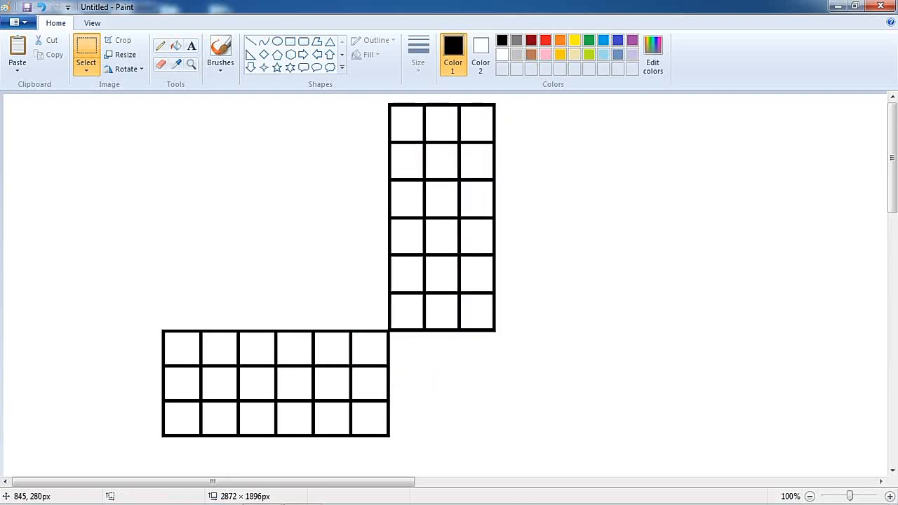
pyautogui.hotkey('ctrl', 'v')
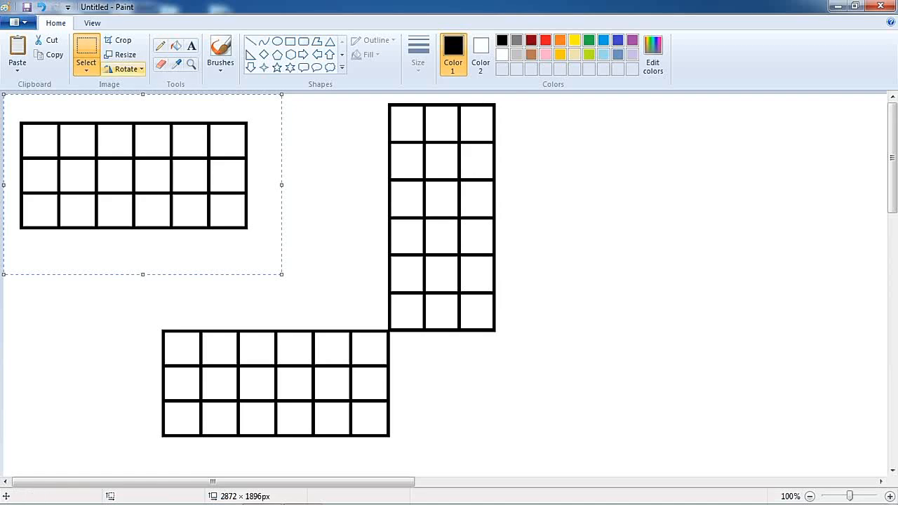
pyautogui.click(126, 68)
pyautogui.click(143, 85)
pyautogui.moveTo(189, 144); pyautogui.dragTo(629, 208)
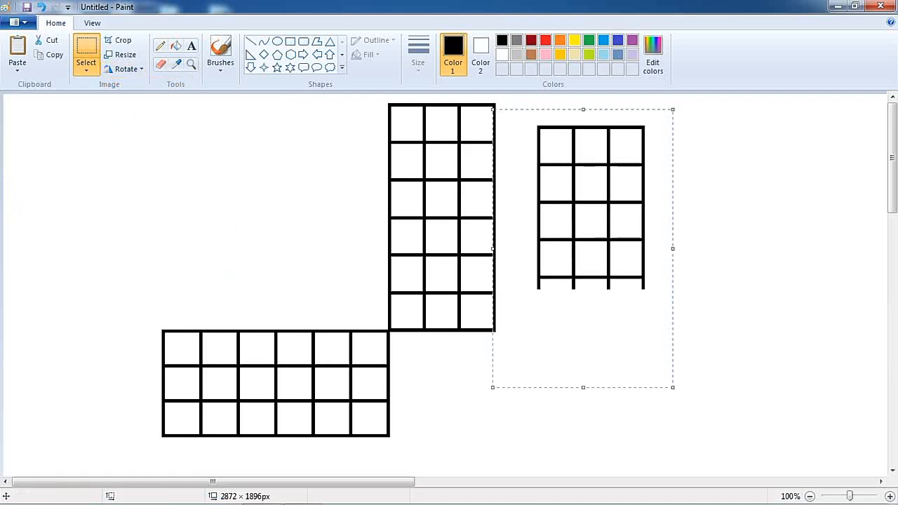
pyautogui.press('Delete')
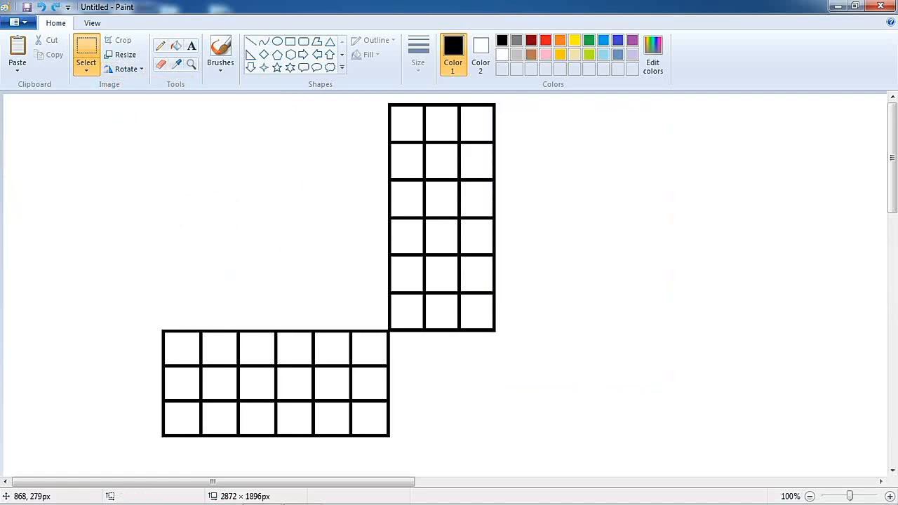
# Step: Paste the horizontal grid and place it to the right of the vertical arm's base
pyautogui.hotkey('ctrl', 'v')
pyautogui.moveTo(176, 133); pyautogui.dragTo(659, 375)
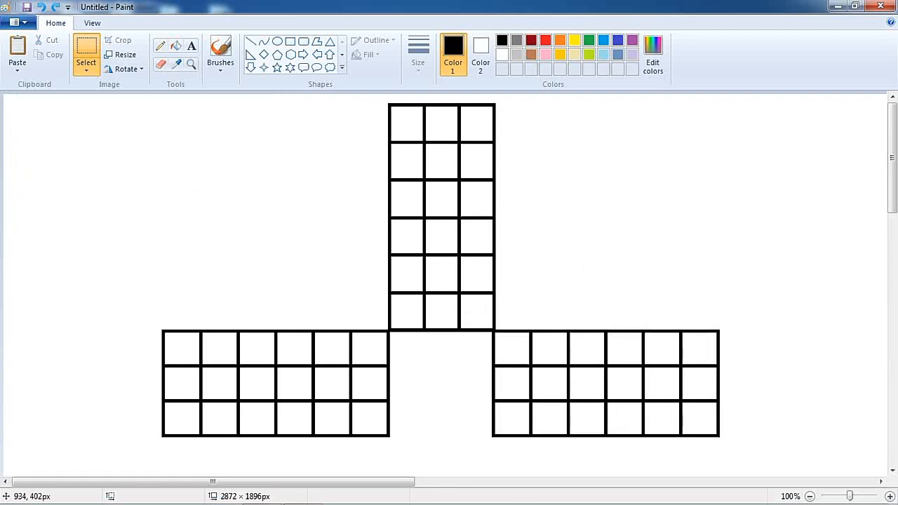
pyautogui.moveTo(659, 376); pyautogui.dragTo(660, 373)
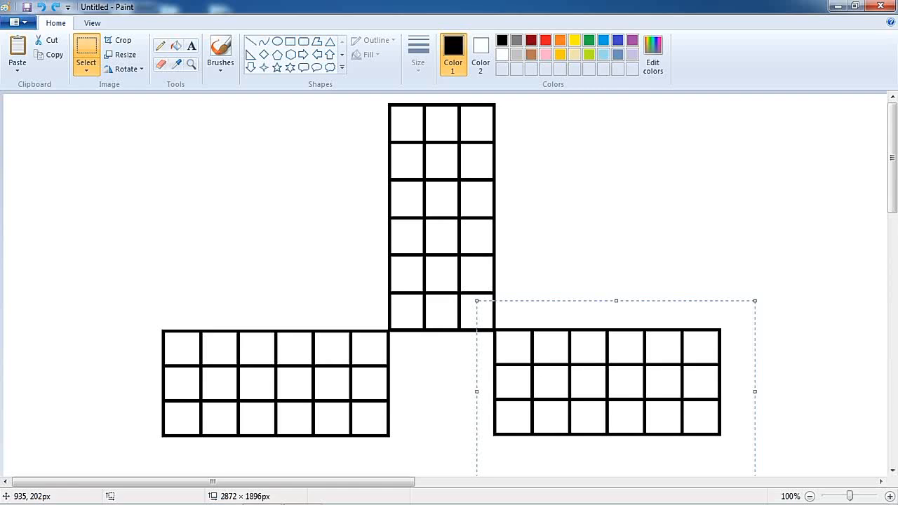
pyautogui.click(586, 284)
# Step: Paste another grid, rotate it vertically, and place it below the center as the bottom arm
pyautogui.scroll(-5, 526, 267)
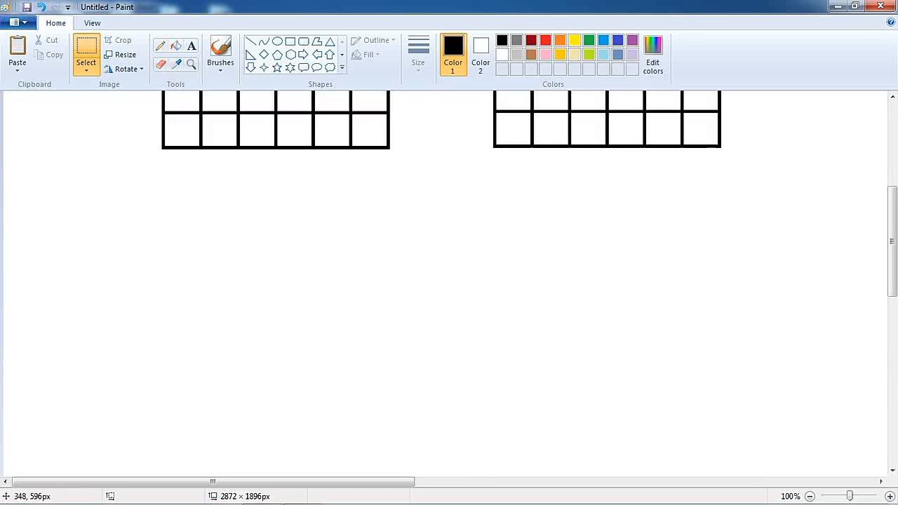
pyautogui.hotkey('ctrl', 'v')
pyautogui.moveTo(133, 176); pyautogui.dragTo(411, 306)
pyautogui.click(126, 68)
pyautogui.click(150, 84)
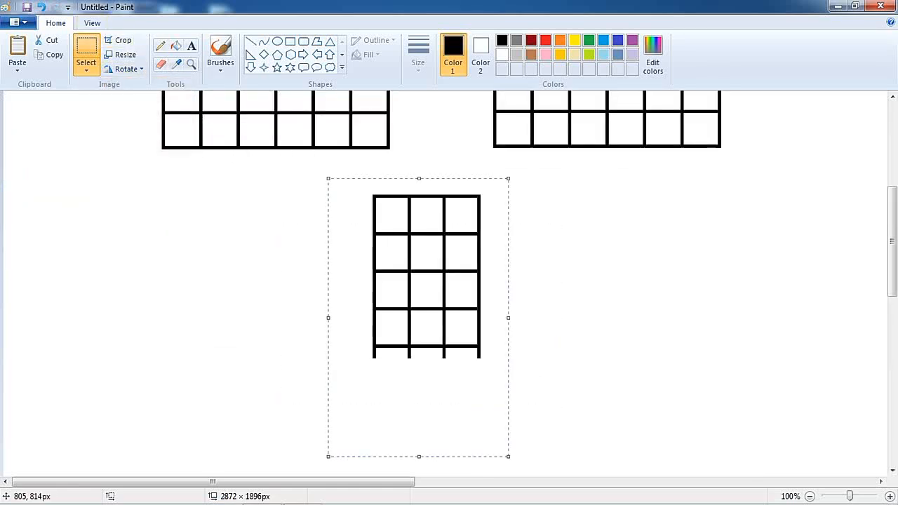
pyautogui.moveTo(470, 271); pyautogui.dragTo(488, 223)
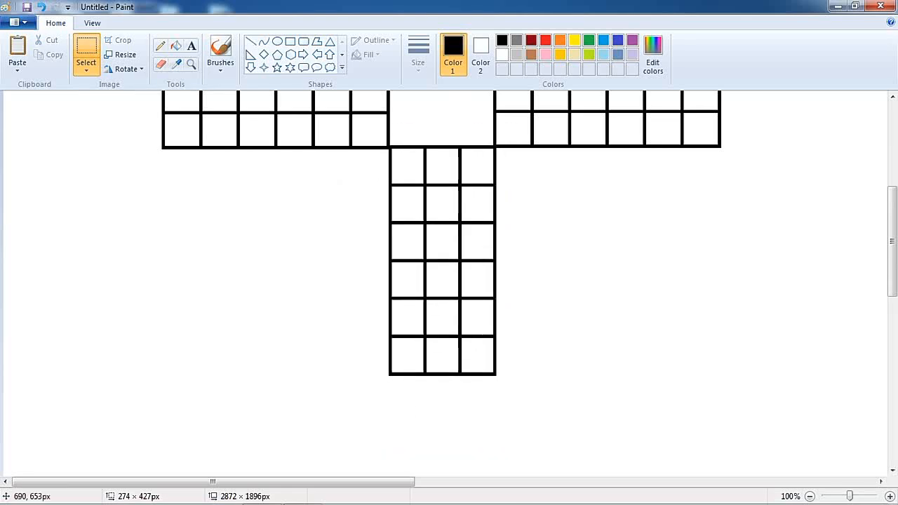
pyautogui.moveTo(487, 264); pyautogui.dragTo(487, 264)
pyautogui.click(544, 289)
# Step: Draw large squares with the Rectangle tool filling the top-left and top-right corners between the arms
pyautogui.scroll(3, 544, 290)
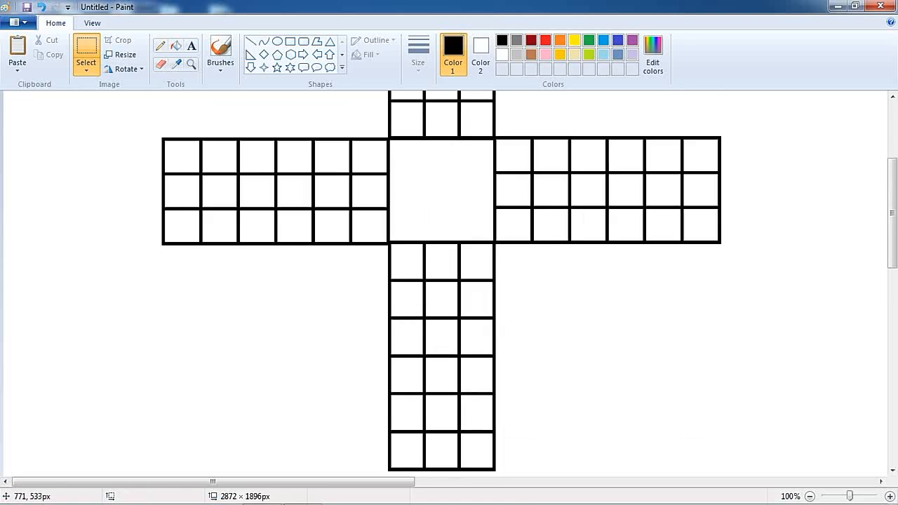
pyautogui.click(289, 41)
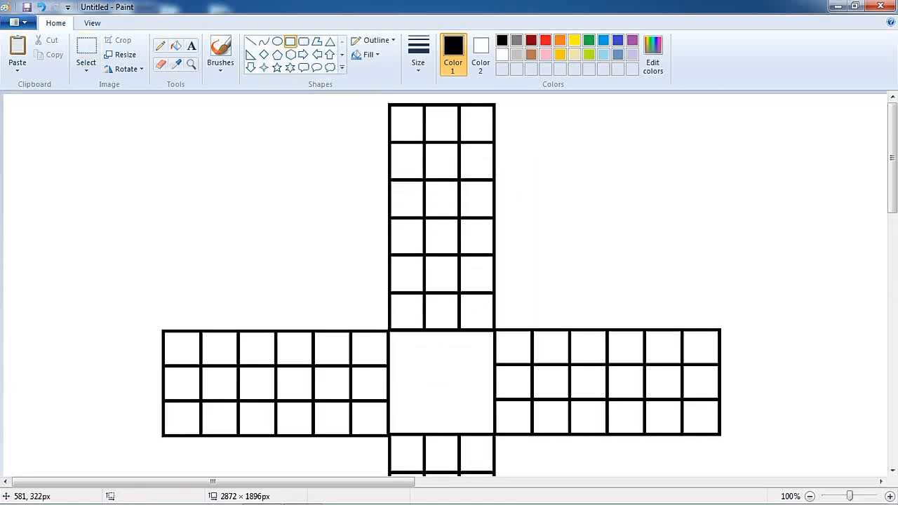
pyautogui.moveTo(388, 330); pyautogui.dragTo(163, 105)
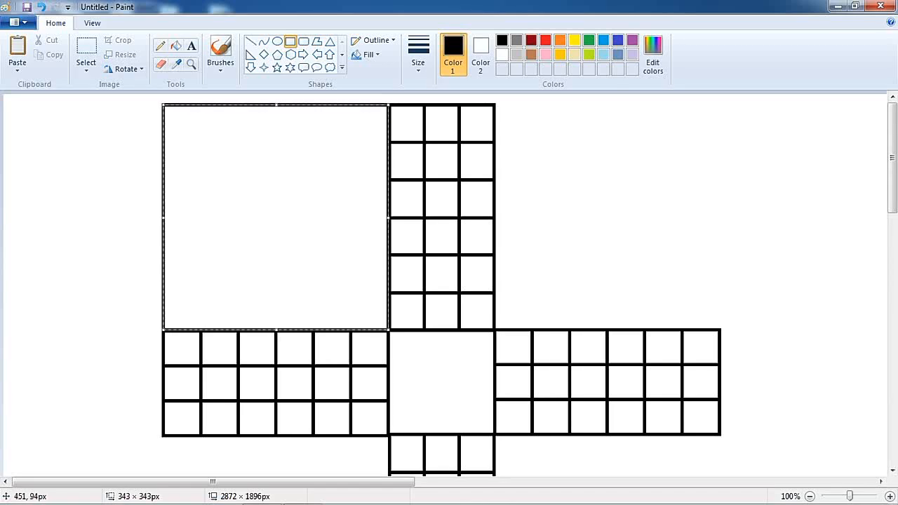
pyautogui.moveTo(496, 327); pyautogui.dragTo(719, 105)
pyautogui.click(405, 299)
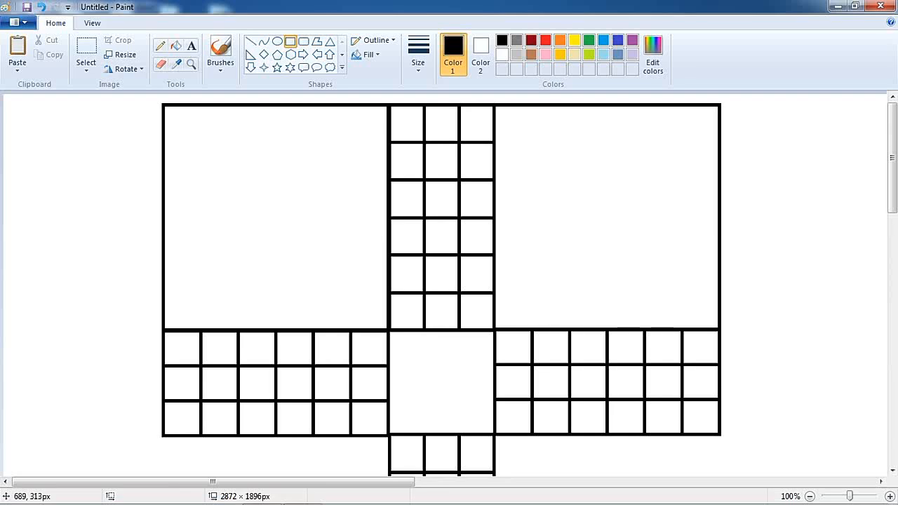
# Step: Draw large squares filling the bottom-left and bottom-right corners between the arms
pyautogui.scroll(-4, 372, 299)
pyautogui.scroll(1, 354, 249)
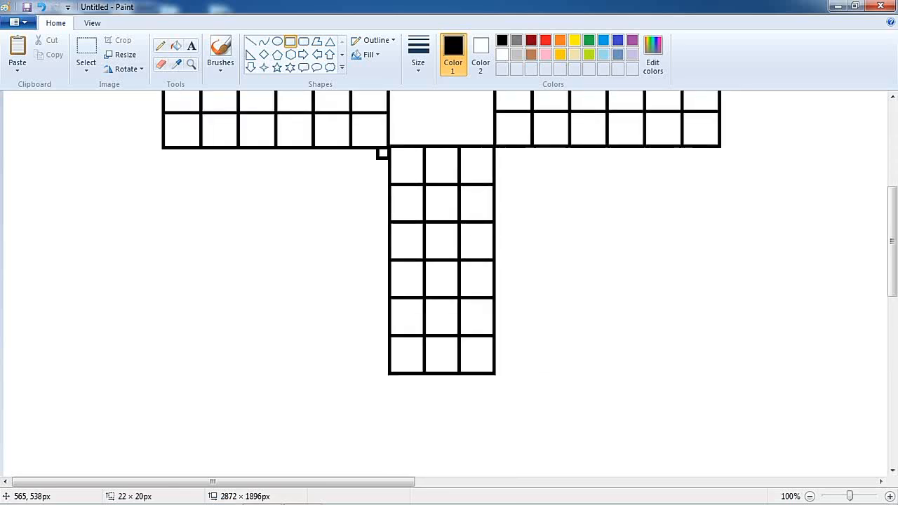
pyautogui.moveTo(377, 159)
pyautogui.mouseDown()
pyautogui.moveTo(170, 350)
pyautogui.moveTo(163, 372)
pyautogui.mouseUp()
pyautogui.click(512, 150)
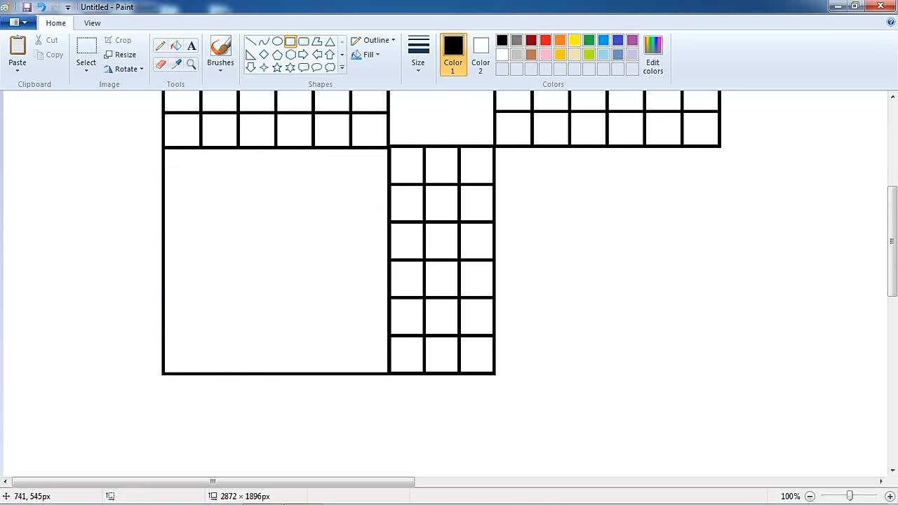
pyautogui.moveTo(495, 148); pyautogui.dragTo(720, 374)
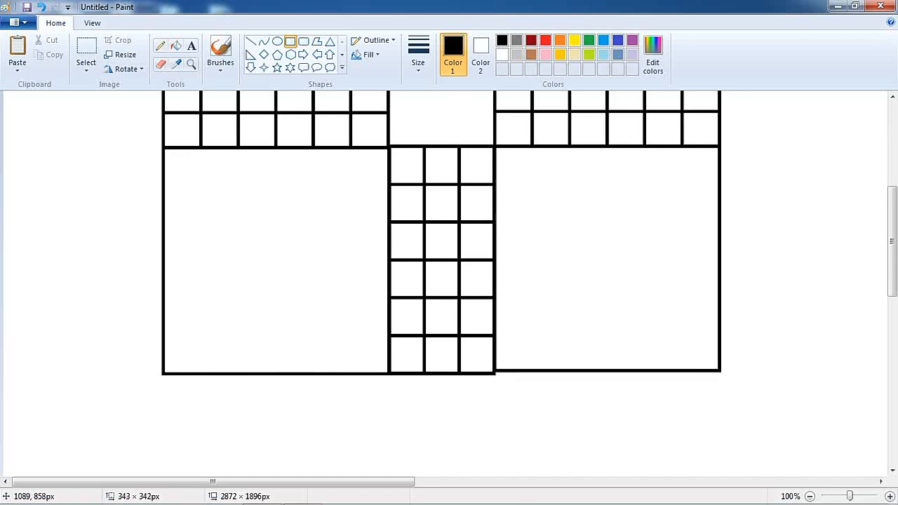
pyautogui.click(766, 296)
# Step: Draw a smaller square about 227 × 227 px inside the top-left corner square
pyautogui.scroll(4, 449, 280)
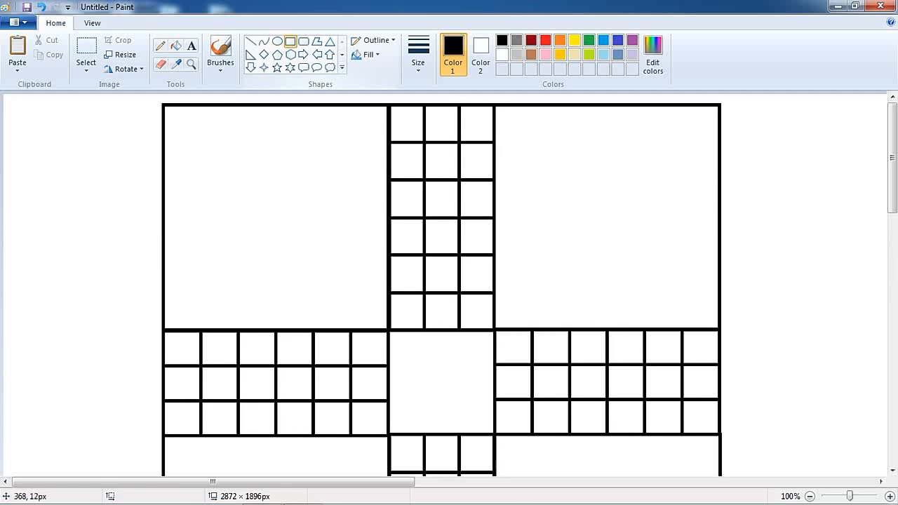
pyautogui.moveTo(195, 137)
pyautogui.mouseDown()
pyautogui.moveTo(289, 252)
pyautogui.moveTo(362, 295)
pyautogui.moveTo(352, 293)
pyautogui.mouseUp()
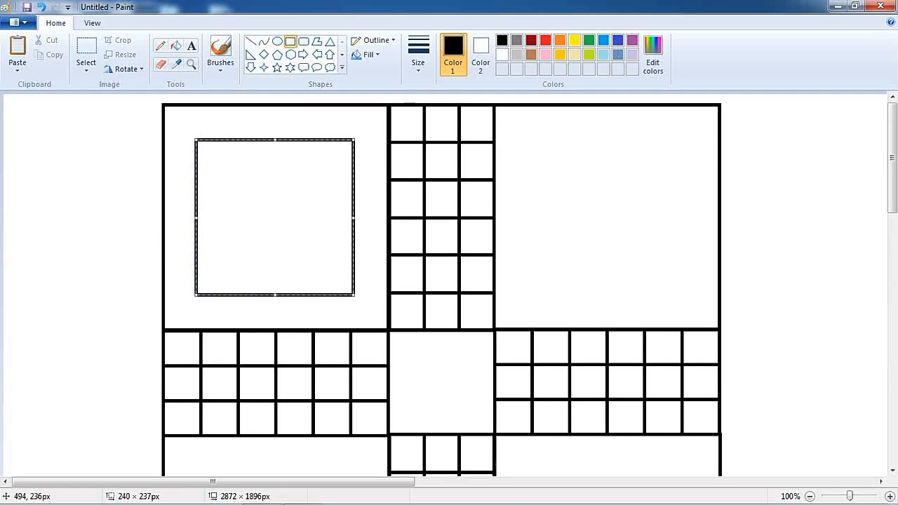
pyautogui.moveTo(299, 147); pyautogui.dragTo(294, 147)
pyautogui.moveTo(200, 218); pyautogui.dragTo(202, 219)
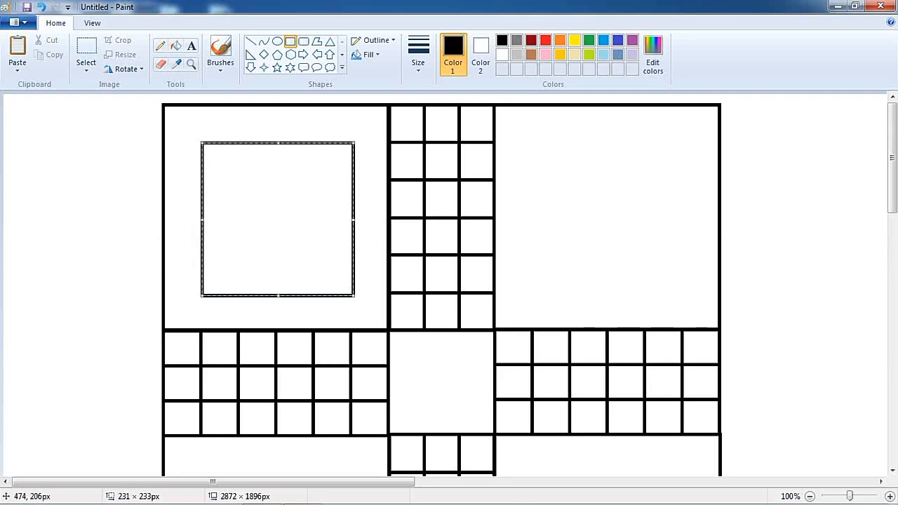
pyautogui.moveTo(354, 221); pyautogui.dragTo(351, 221)
pyautogui.moveTo(277, 295); pyautogui.dragTo(276, 292)
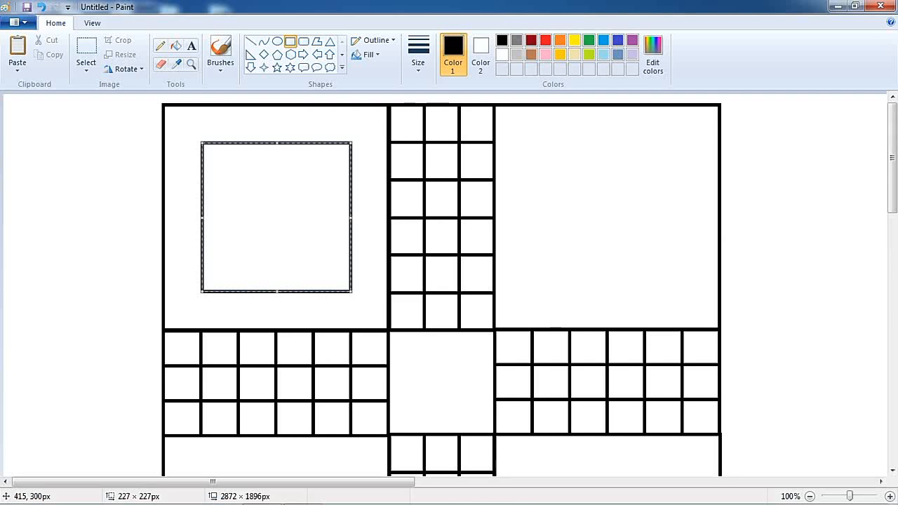
pyautogui.click(380, 136)
# Step: Draw a small circle in the top-left corner of the inner square with the Oval tool
pyautogui.click(277, 40)
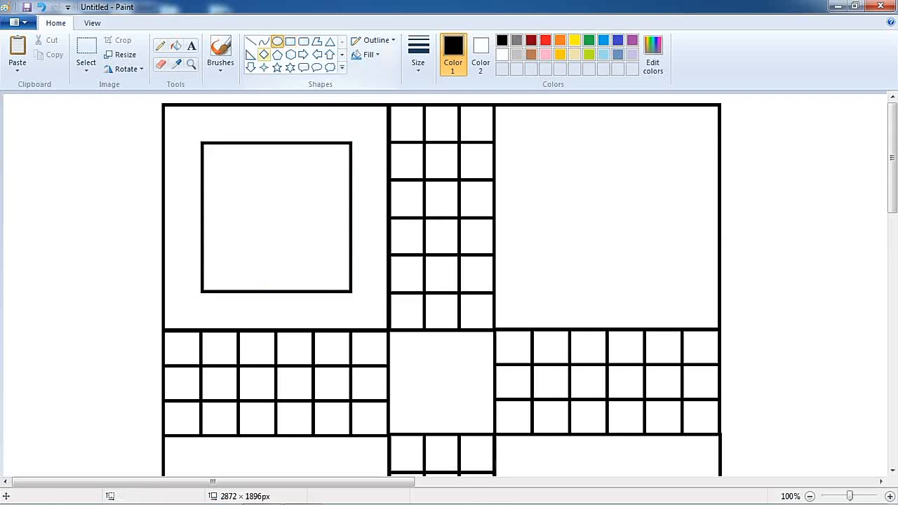
pyautogui.moveTo(208, 150); pyautogui.dragTo(251, 192)
pyautogui.click(280, 170)
pyautogui.moveTo(240, 167); pyautogui.dragTo(271, 180)
pyautogui.press('Delete')
# Step: Select the circle, copy it, and paste a duplicate
pyautogui.click(87, 56)
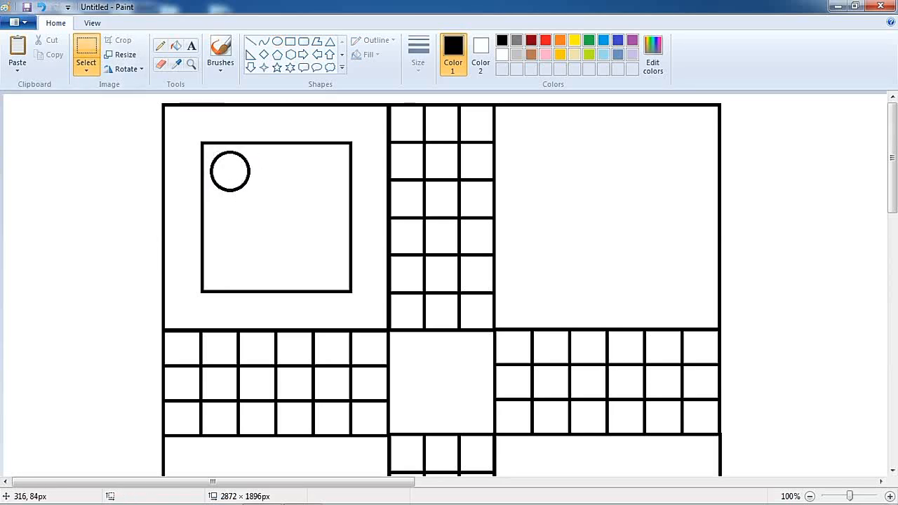
pyautogui.moveTo(259, 193); pyautogui.dragTo(259, 193)
pyautogui.rightClick(238, 171)
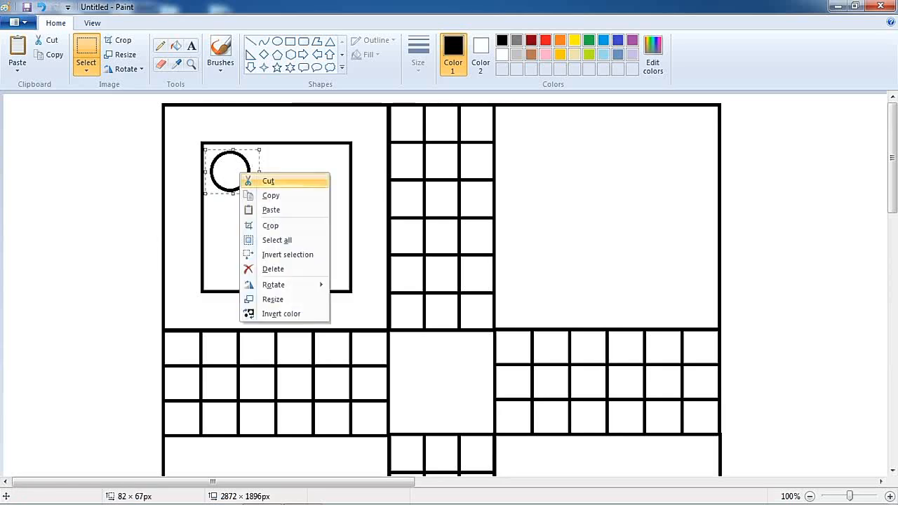
pyautogui.click(267, 194)
pyautogui.rightClick(239, 170)
pyautogui.click(270, 205)
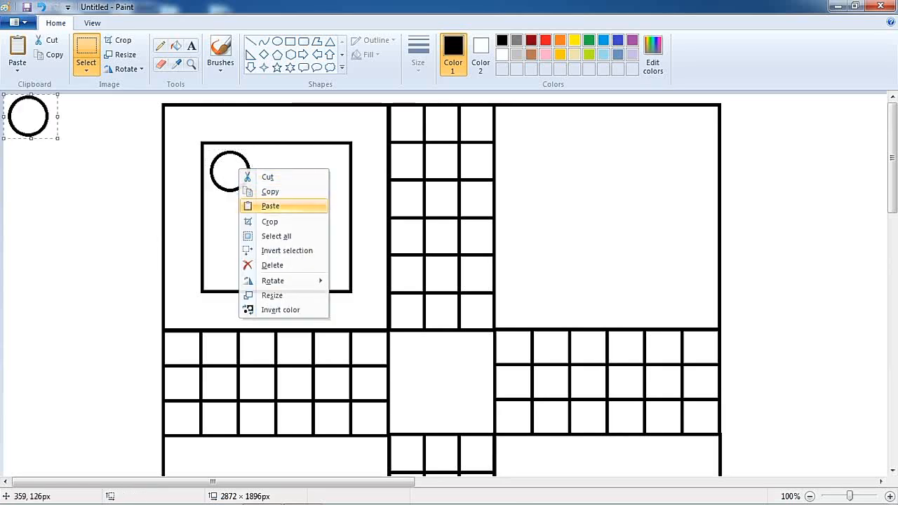
# Step: Place pasted copies of the circle in the remaining three corners of the inner square
pyautogui.moveTo(39, 115); pyautogui.dragTo(334, 170)
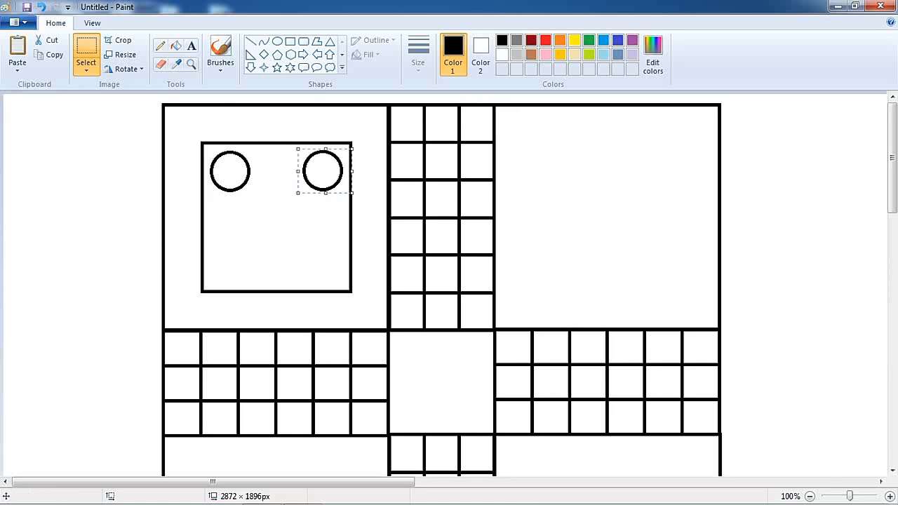
pyautogui.rightClick(279, 210)
pyautogui.click(312, 246)
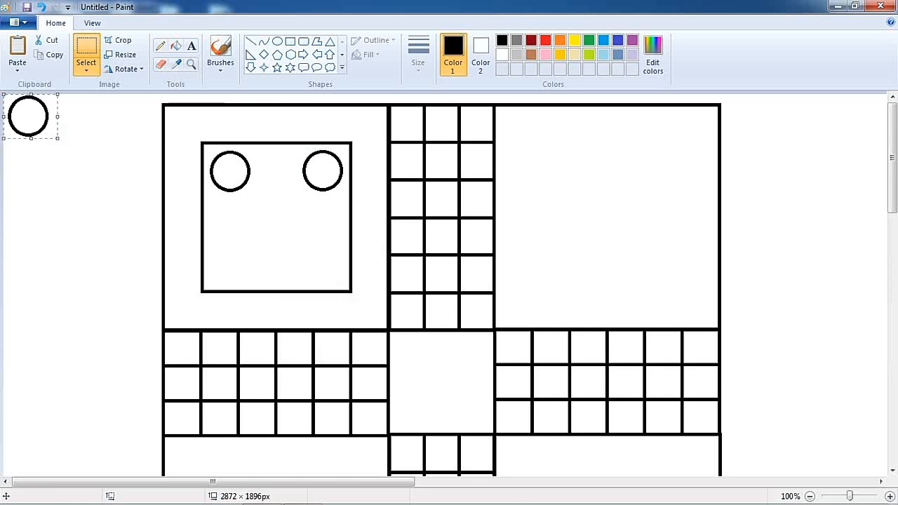
pyautogui.moveTo(39, 116); pyautogui.dragTo(243, 261)
pyautogui.rightClick(115, 133)
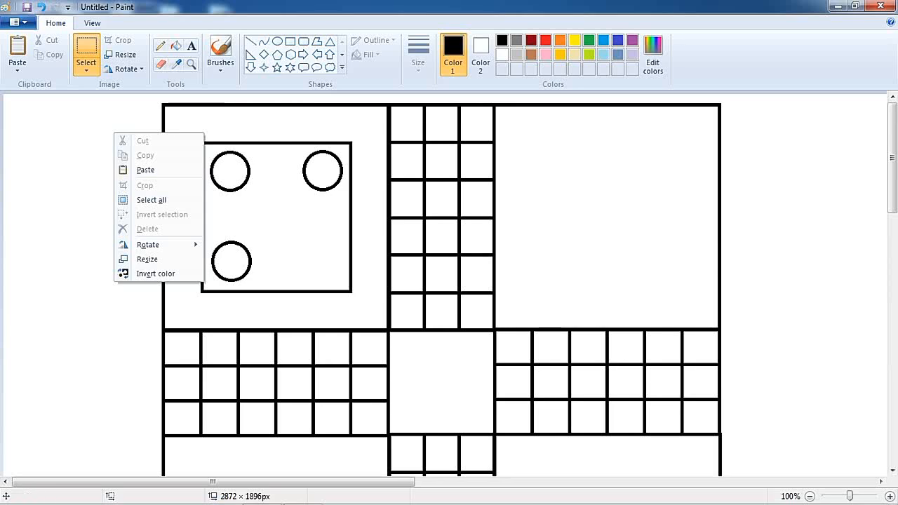
pyautogui.click(146, 169)
pyautogui.moveTo(37, 115); pyautogui.dragTo(337, 258)
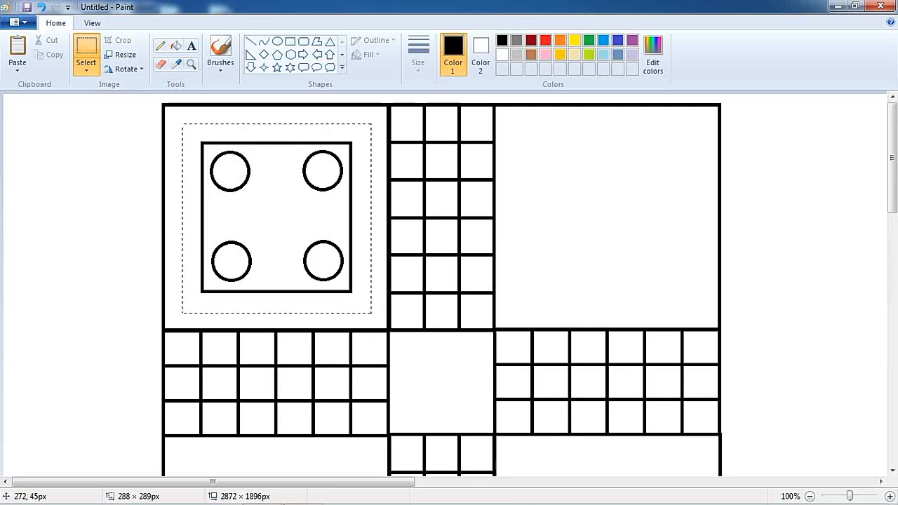
# Step: Copy the inner square with its four circles and paste the copy into the top-right home square
pyautogui.moveTo(183, 124); pyautogui.dragTo(371, 313)
pyautogui.rightClick(299, 214)
pyautogui.click(327, 238)
pyautogui.rightClick(123, 152)
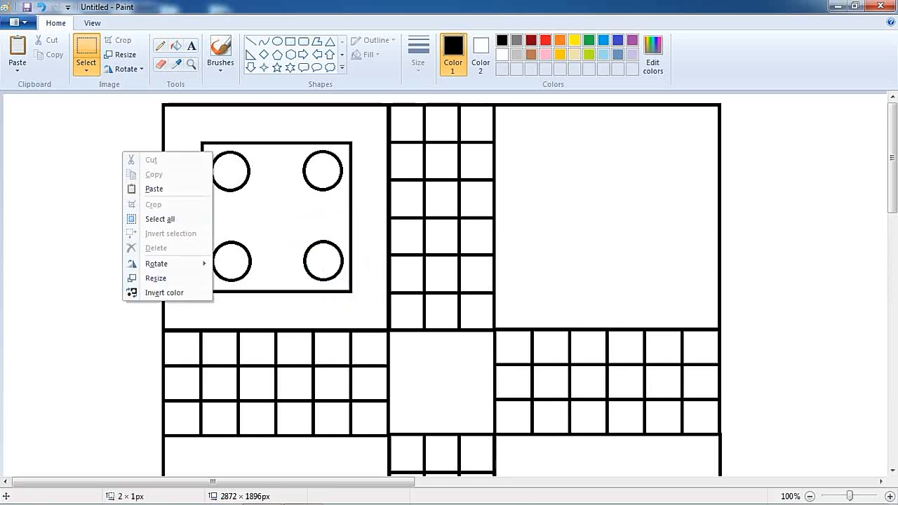
pyautogui.click(153, 189)
pyautogui.moveTo(122, 151); pyautogui.dragTo(633, 181)
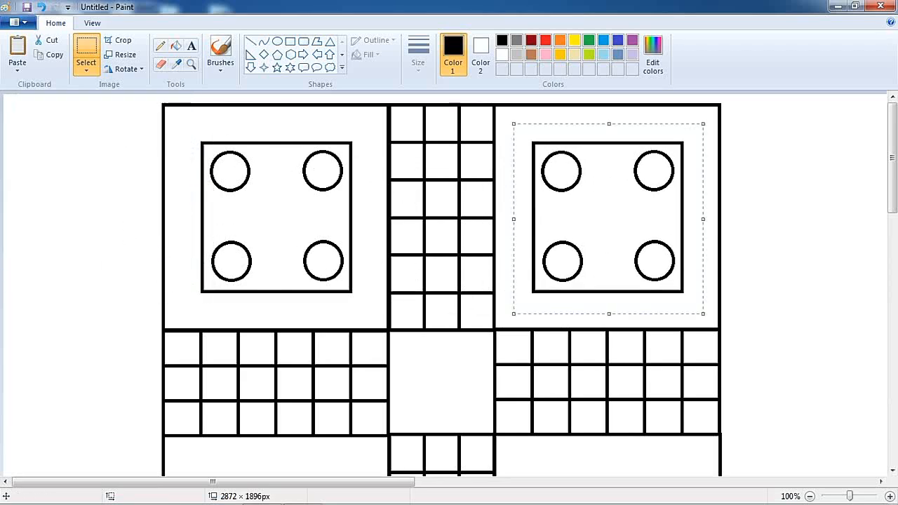
pyautogui.click(777, 173)
# Step: Paste further copies of the inner square with circles into the bottom-left and bottom-right home squares
pyautogui.scroll(-3, 375, 234)
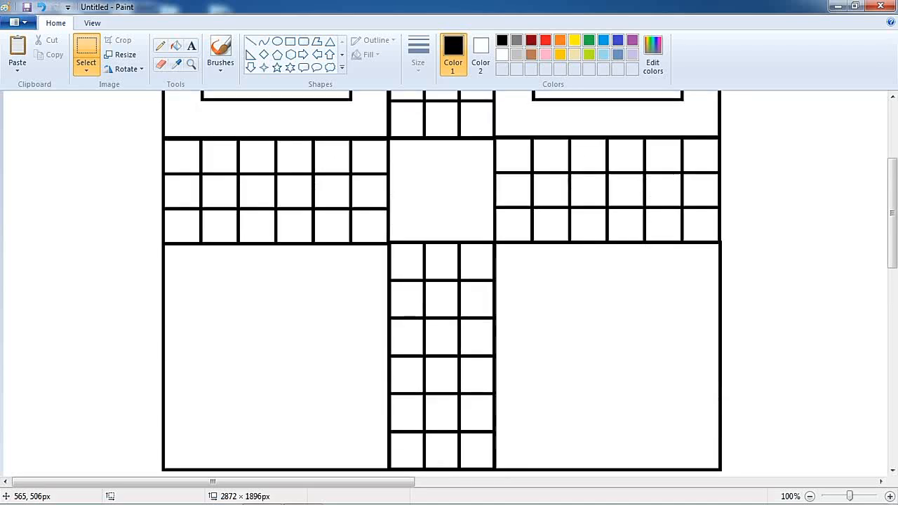
pyautogui.rightClick(356, 241)
pyautogui.click(381, 279)
pyautogui.moveTo(85, 186); pyautogui.dragTo(263, 359)
pyautogui.click(237, 221)
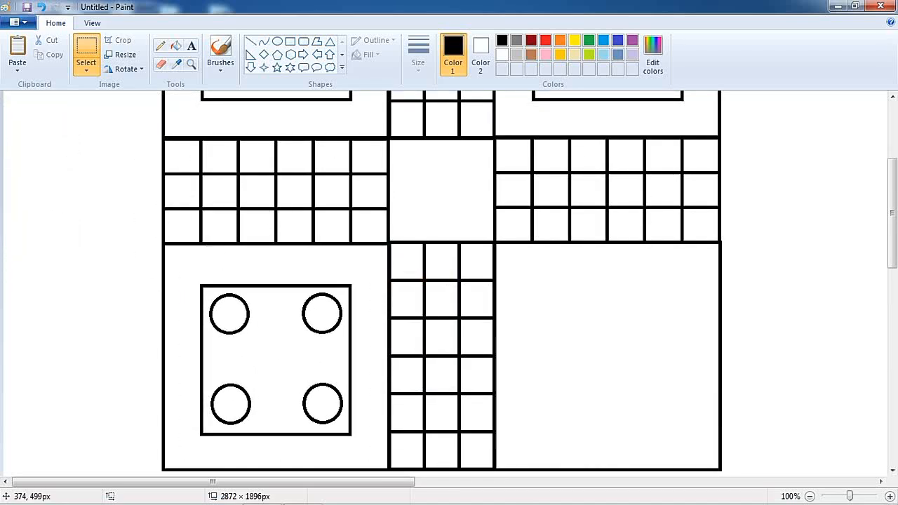
pyautogui.rightClick(234, 224)
pyautogui.click(265, 261)
pyautogui.moveTo(140, 172); pyautogui.dragTo(659, 346)
pyautogui.click(832, 246)
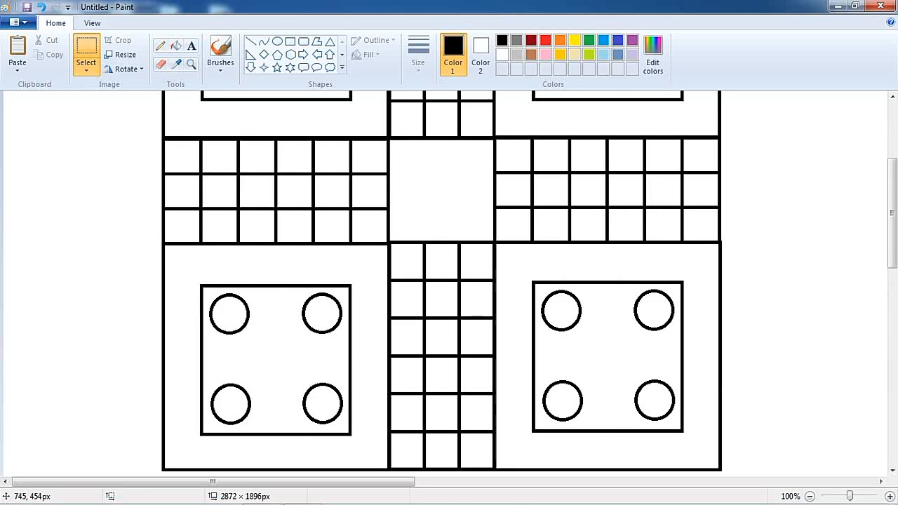
# Step: Draw two diagonal lines crossing the centre square with the Line tool
pyautogui.click(251, 41)
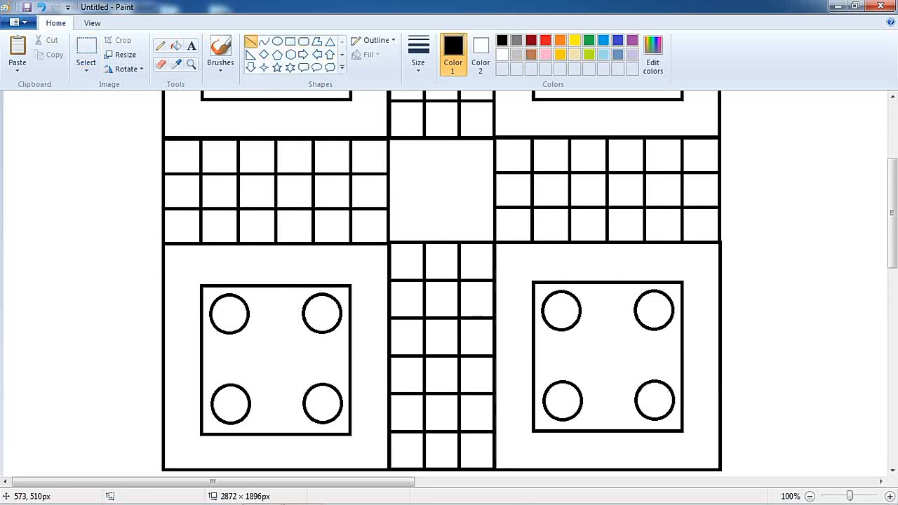
pyautogui.moveTo(407, 231); pyautogui.dragTo(497, 138)
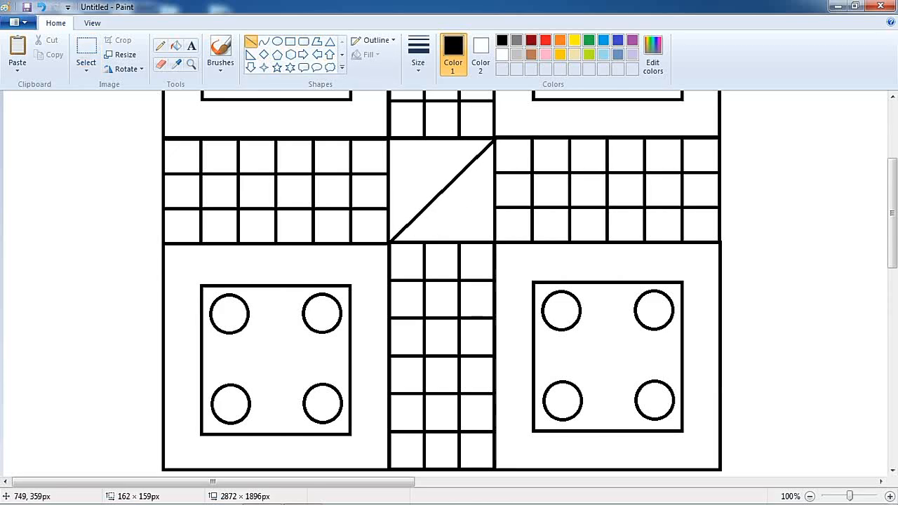
pyautogui.moveTo(389, 139); pyautogui.dragTo(495, 242)
pyautogui.click(527, 210)
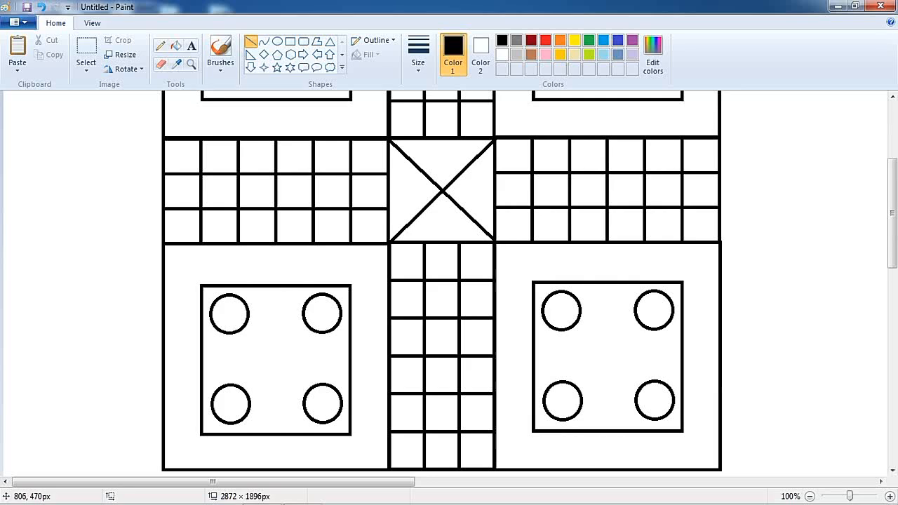
# Step: Fill the top-left home square and its four circles red with the Fill tool
pyautogui.scroll(3, 442, 280)
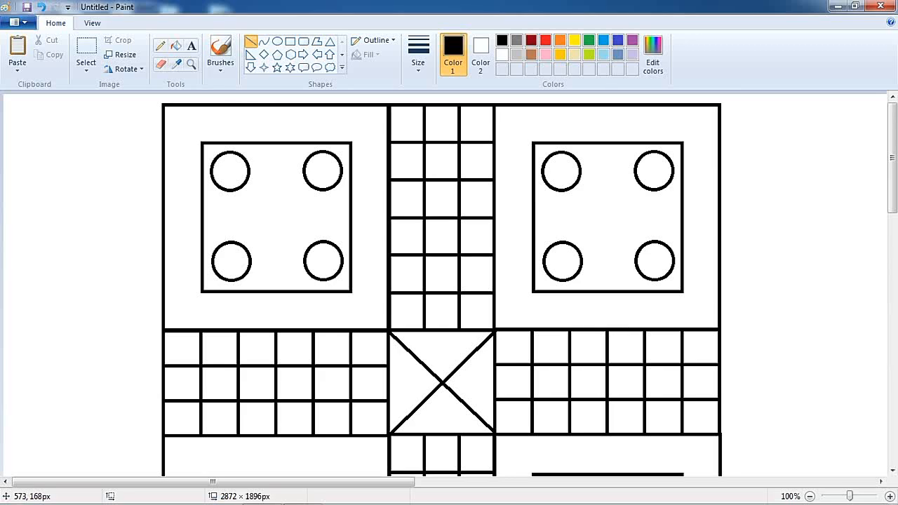
pyautogui.click(546, 40)
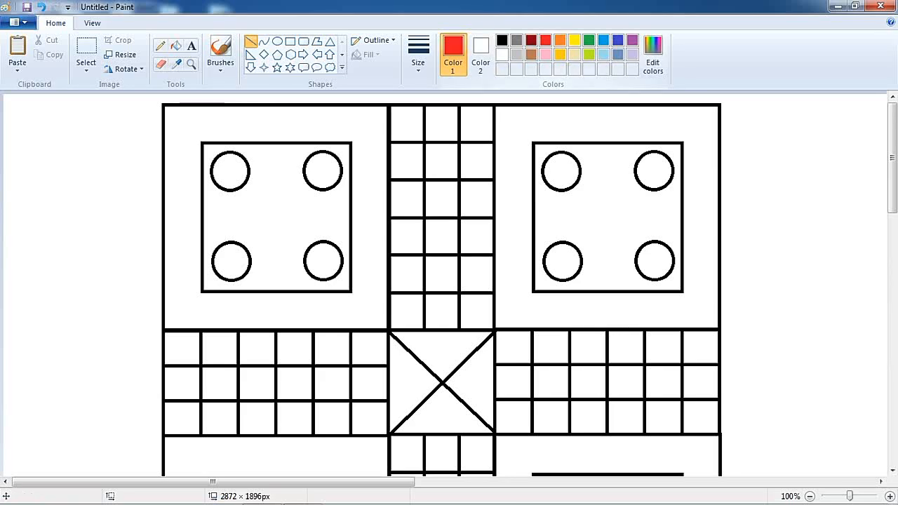
pyautogui.click(176, 45)
pyautogui.click(226, 119)
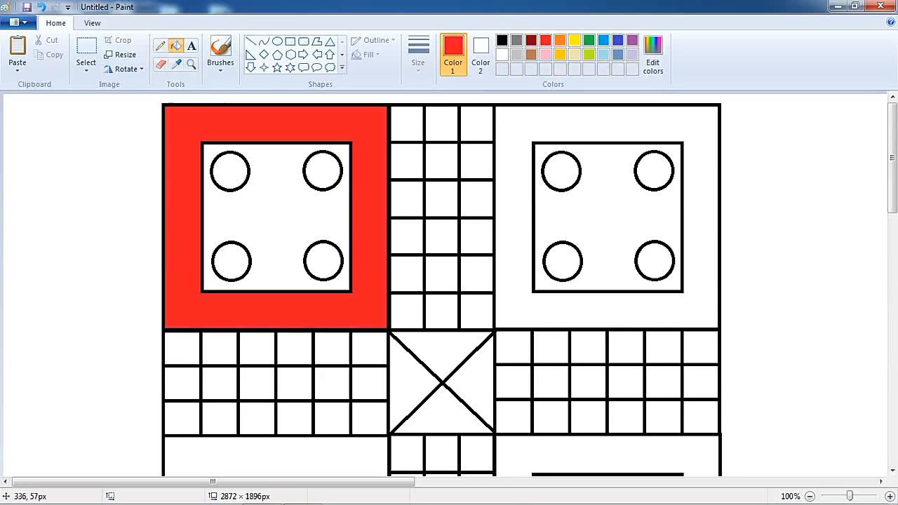
pyautogui.click(230, 172)
pyautogui.click(323, 171)
pyautogui.click(231, 261)
pyautogui.click(324, 261)
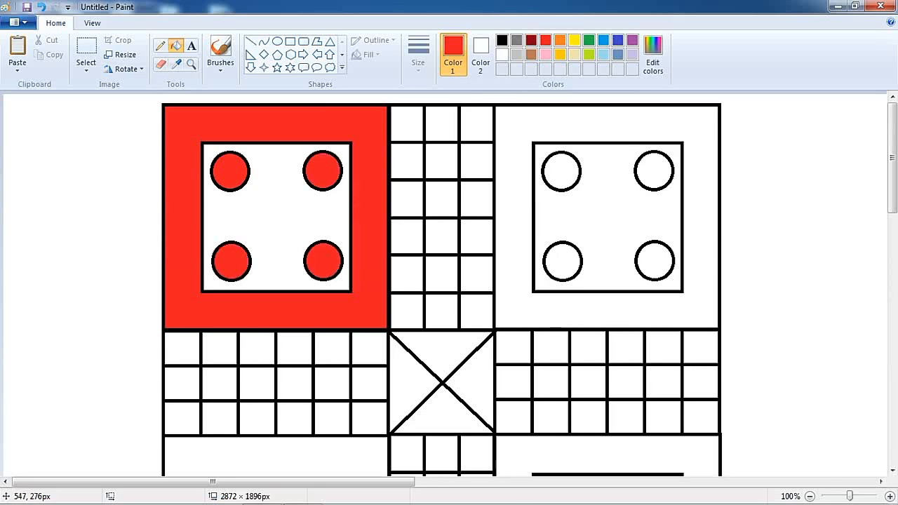
# Step: Fill a cell and the middle row of the left arm red, then undo those fills
pyautogui.click(230, 357)
pyautogui.click(219, 383)
pyautogui.click(257, 383)
pyautogui.click(295, 383)
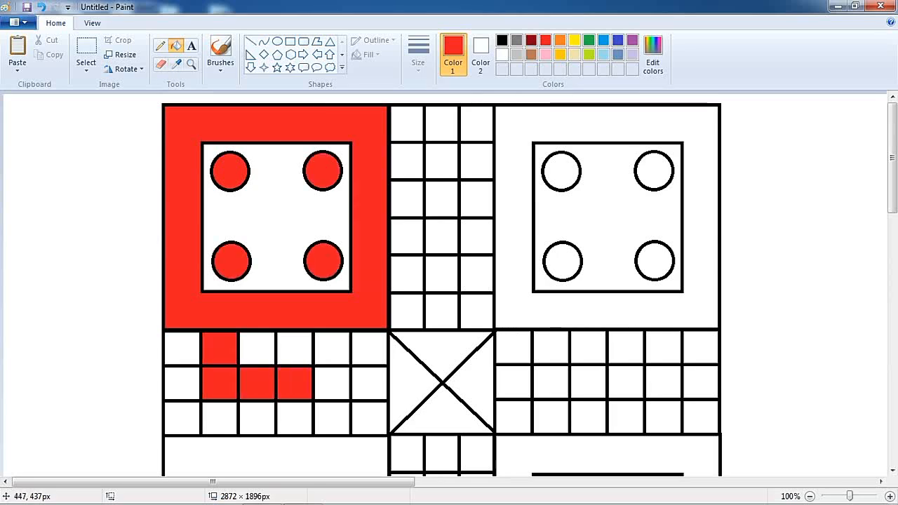
pyautogui.click(332, 383)
pyautogui.click(370, 383)
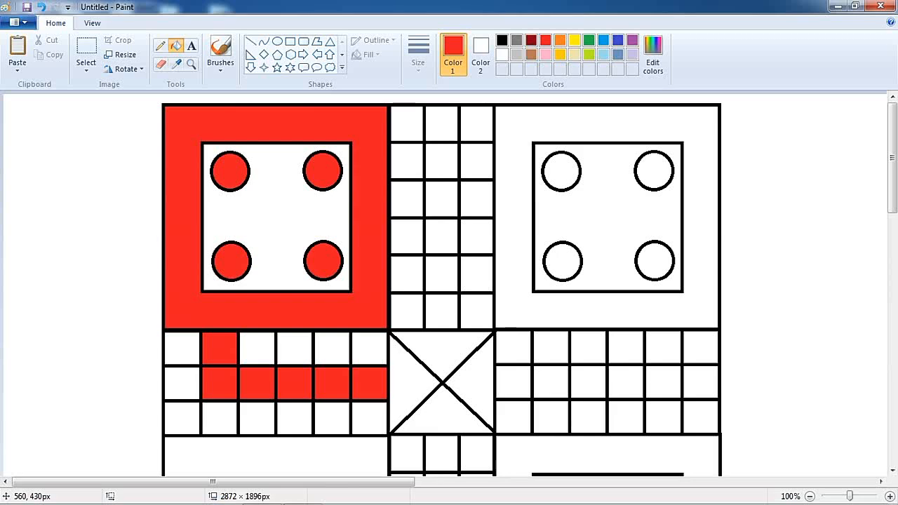
pyautogui.hotkey('ctrl', 'z')
pyautogui.hotkey('ctrl', 'z')
pyautogui.hotkey('ctrl', 'z')
pyautogui.hotkey('ctrl', 'z')
pyautogui.hotkey('ctrl', 'z')
pyautogui.hotkey('ctrl', 'z')
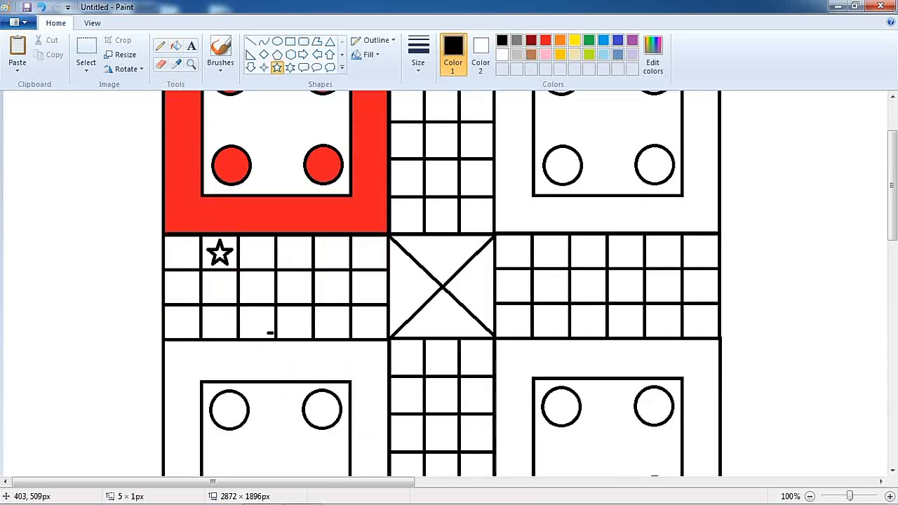
# Step: Draw star markers about 38 × 38 px on safe cells in the left and top arms
pyautogui.moveTo(269, 333); pyautogui.dragTo(245, 308)
pyautogui.scroll(3, 424, 179)
pyautogui.moveTo(395, 210)
pyautogui.mouseDown()
pyautogui.moveTo(419, 186)
pyautogui.moveTo(488, 149)
pyautogui.mouseUp()
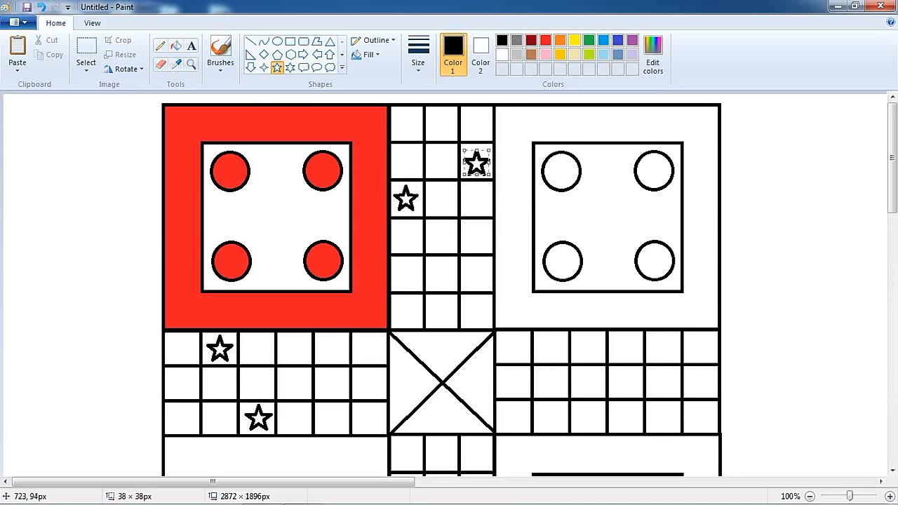
# Step: Draw star markers on two cells each in the bottom and right arms
pyautogui.scroll(-4, 491, 176)
pyautogui.scroll(4, 523, 196)
pyautogui.scroll(-4, 523, 196)
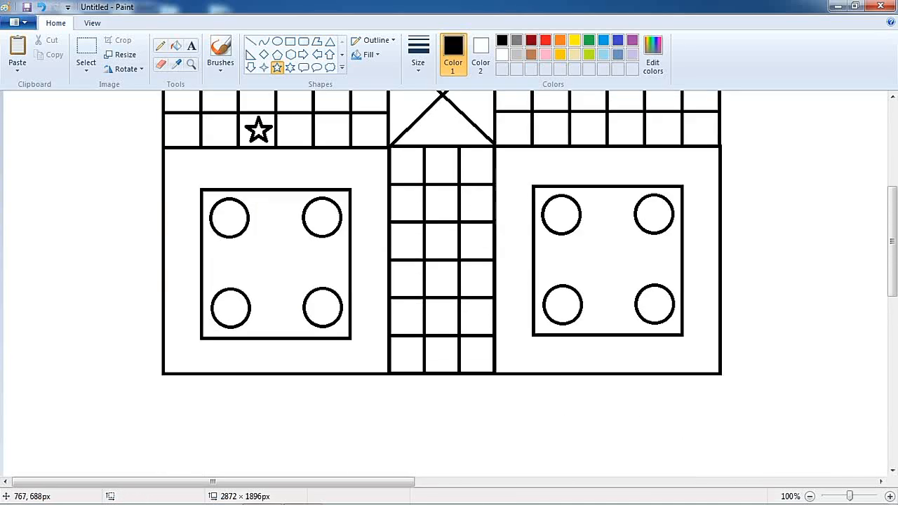
pyautogui.moveTo(464, 266); pyautogui.dragTo(488, 291)
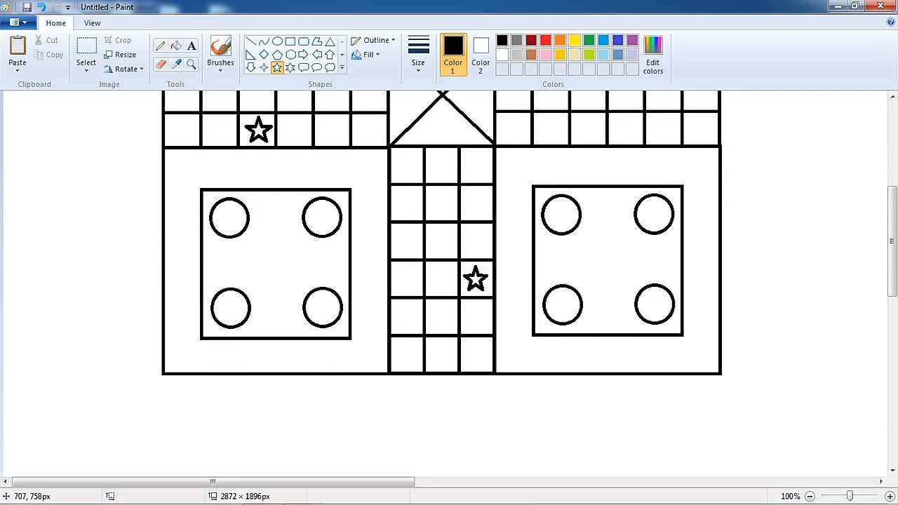
pyautogui.moveTo(418, 330); pyautogui.dragTo(392, 304)
pyautogui.scroll(4, 533, 315)
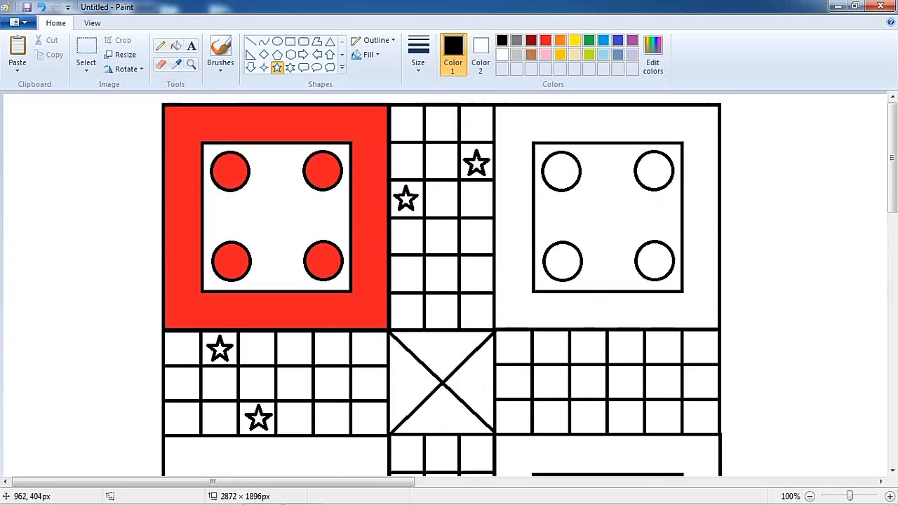
pyautogui.moveTo(612, 336); pyautogui.dragTo(637, 361)
pyautogui.scroll(-4, 631, 295)
pyautogui.scroll(1, 631, 295)
pyautogui.moveTo(651, 213); pyautogui.dragTo(675, 237)
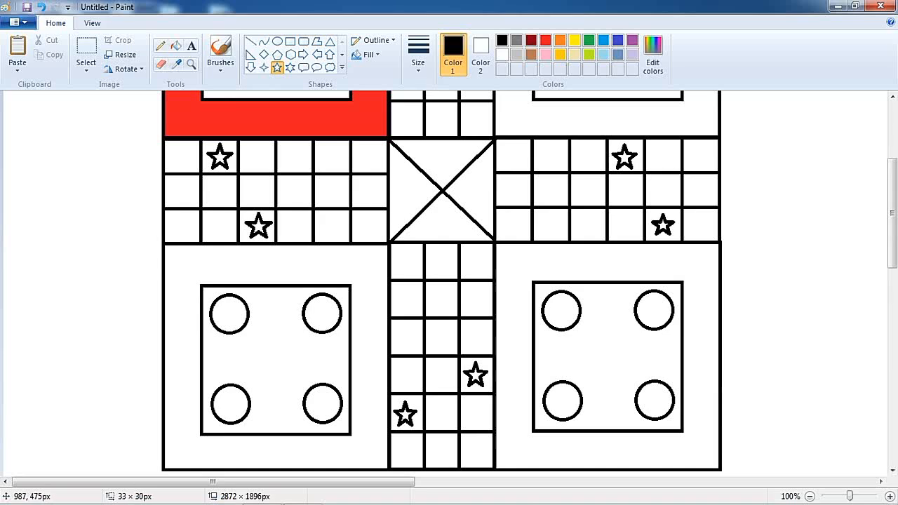
pyautogui.scroll(3, 442, 281)
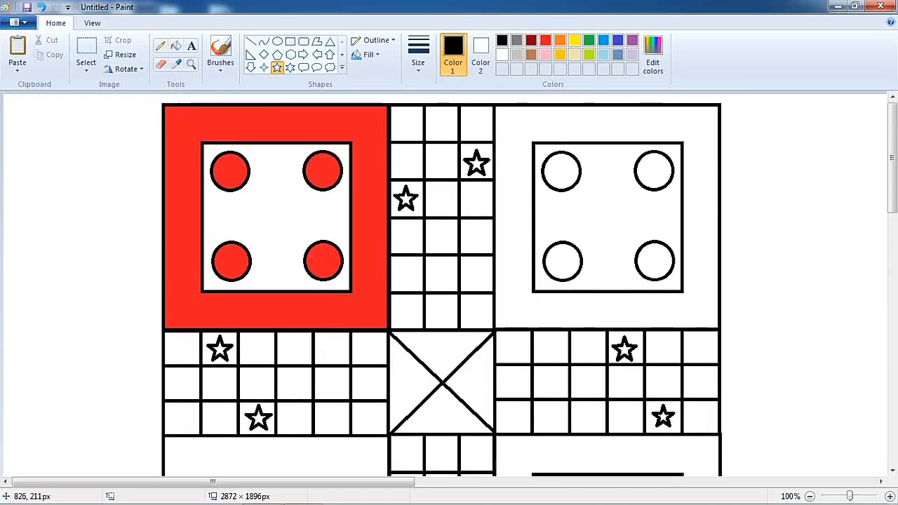
# Step: Draw an arrow in the top arm's outer middle cell and rotate it 180° to point down
pyautogui.click(330, 55)
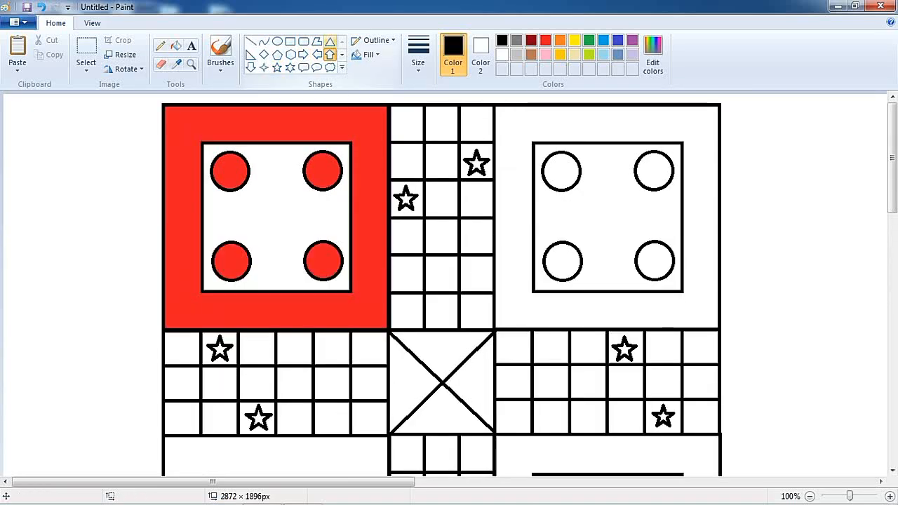
pyautogui.moveTo(433, 110); pyautogui.dragTo(453, 136)
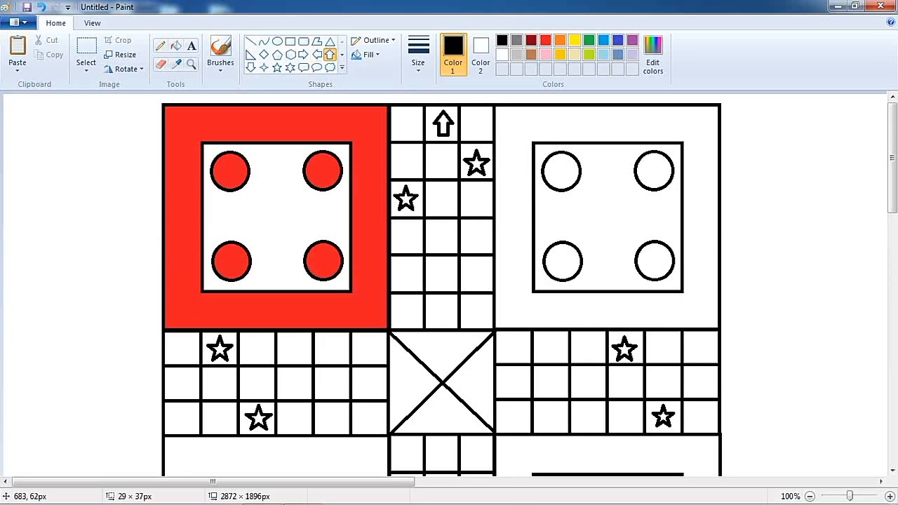
pyautogui.click(125, 69)
pyautogui.click(140, 130)
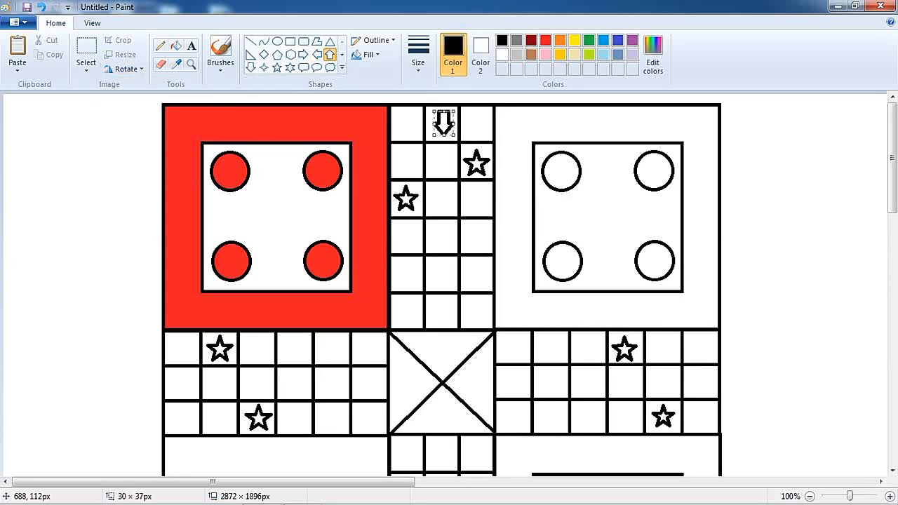
# Step: Draw a left-pointing arrow in the right arm's end cell and a right-pointing arrow in the left arm's end cell
pyautogui.click(317, 55)
pyautogui.moveTo(691, 375); pyautogui.dragTo(716, 395)
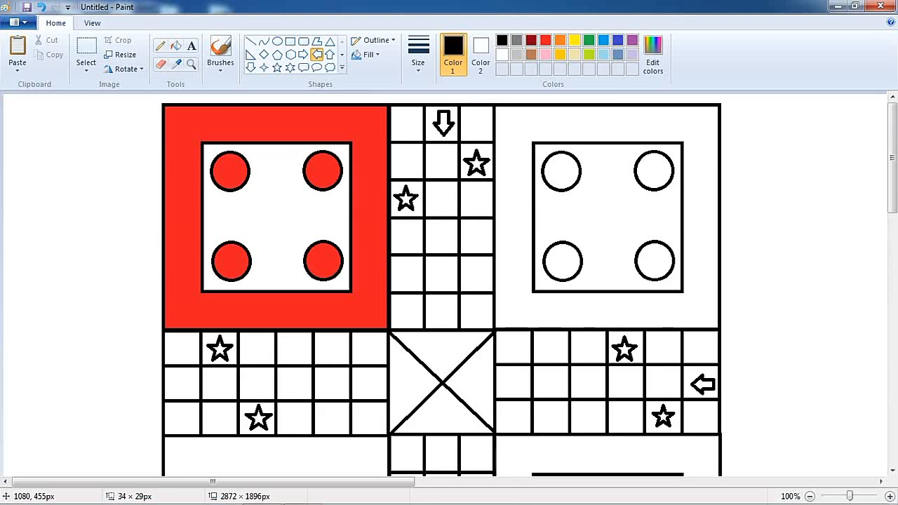
pyautogui.click(303, 54)
pyautogui.moveTo(169, 374); pyautogui.dragTo(195, 397)
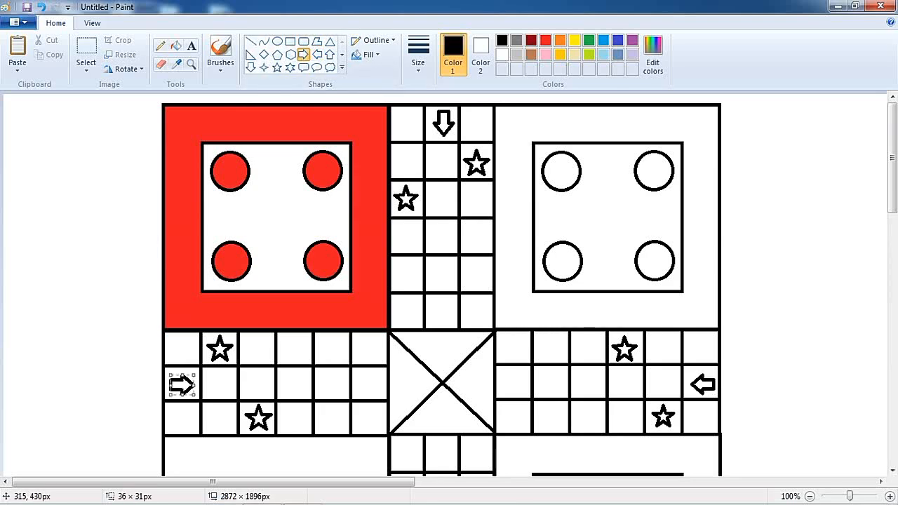
# Step: Draw an up-pointing arrow in the bottom arm's outer middle cell
pyautogui.scroll(-3, 449, 281)
pyautogui.click(330, 55)
pyautogui.moveTo(436, 439)
pyautogui.mouseDown()
pyautogui.moveTo(455, 463)
pyautogui.moveTo(433, 440)
pyautogui.moveTo(443, 462)
pyautogui.mouseUp()
pyautogui.click(494, 380)
pyautogui.scroll(1, 494, 379)
pyautogui.scroll(5, 527, 393)
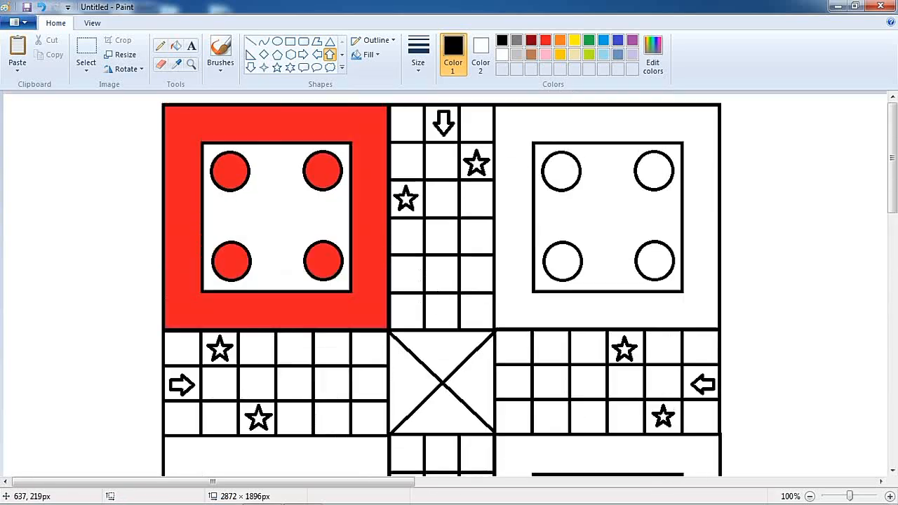
# Step: Fill the left arm's star cell, its middle home row and the left centre triangle red
pyautogui.click(545, 40)
pyautogui.click(175, 46)
pyautogui.scroll(-3, 280, 281)
pyautogui.click(208, 242)
pyautogui.click(219, 286)
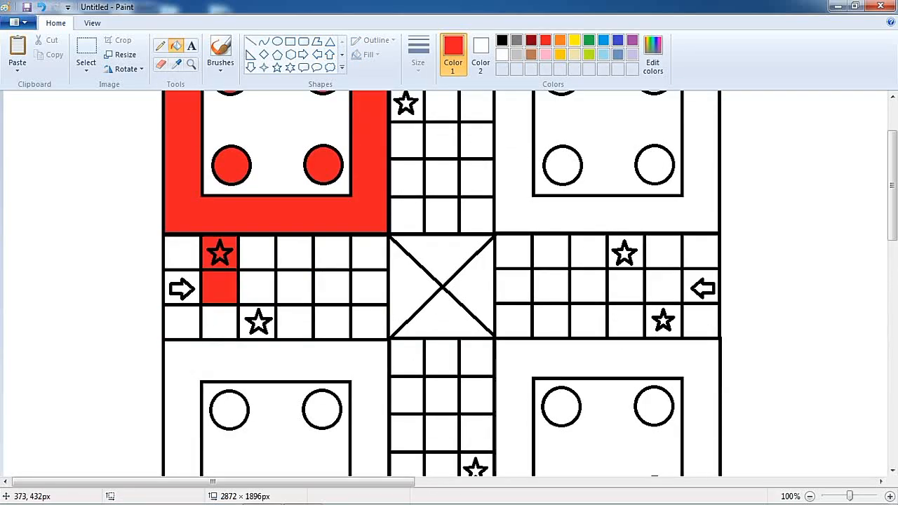
pyautogui.click(257, 287)
pyautogui.click(294, 286)
pyautogui.click(333, 286)
pyautogui.click(370, 286)
pyautogui.click(401, 287)
pyautogui.scroll(3, 406, 286)
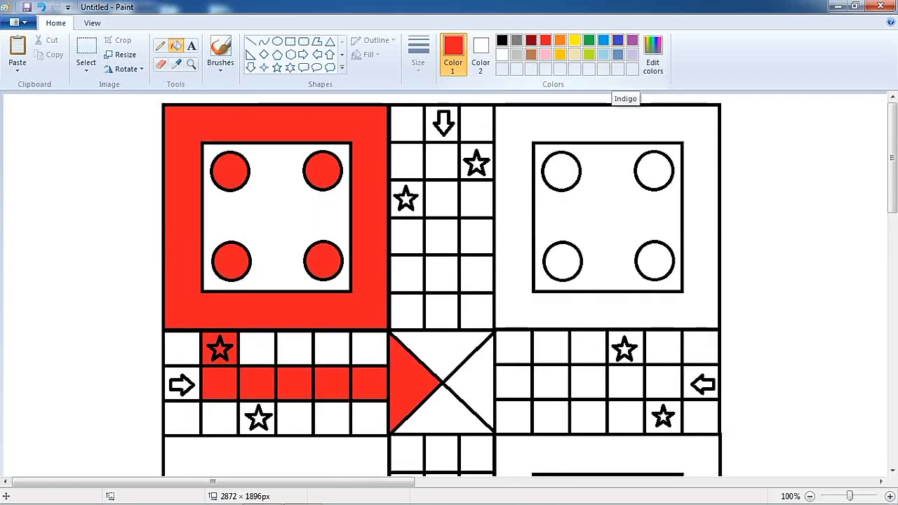
# Step: Fill the top-right player area's outer frame blue
pyautogui.click(617, 41)
pyautogui.click(642, 129)
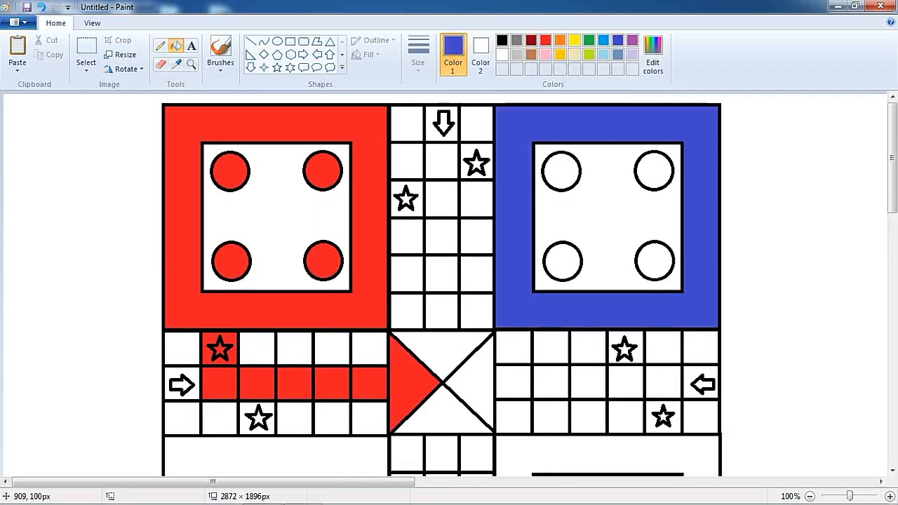
# Step: Fill the top arm's star cell, its middle home column and the top centre triangle blue
pyautogui.click(468, 150)
pyautogui.click(441, 161)
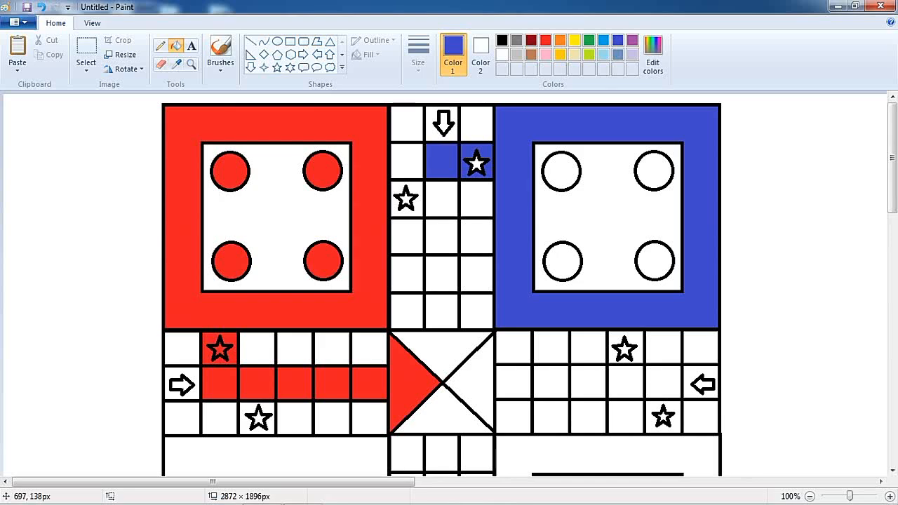
pyautogui.click(441, 199)
pyautogui.click(441, 236)
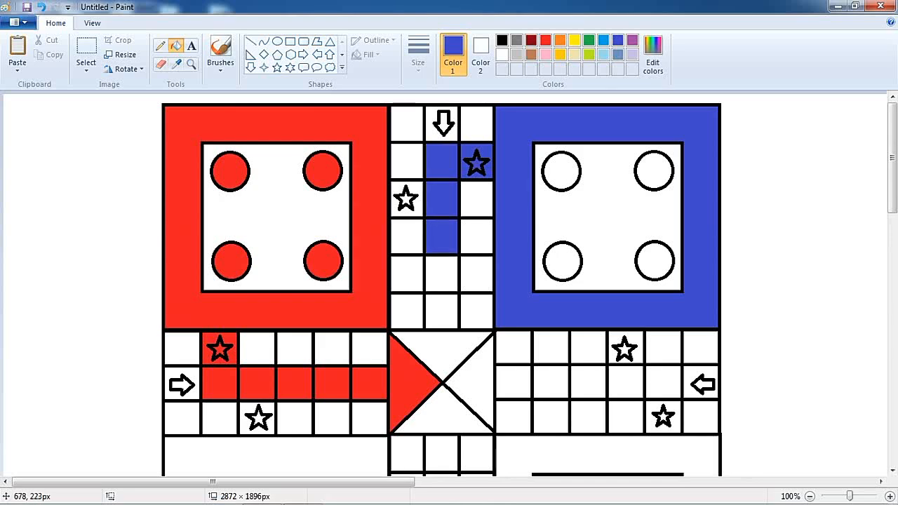
pyautogui.click(442, 274)
pyautogui.click(441, 311)
pyautogui.click(441, 339)
# Step: Fill the bottom-left player area's outer frame green, undoing a stray fill inside its home square
pyautogui.scroll(-3, 480, 327)
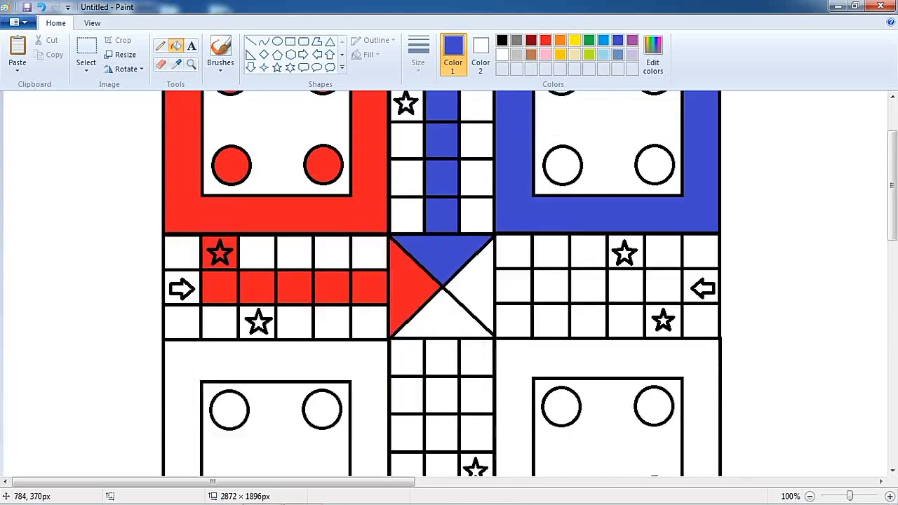
pyautogui.scroll(3, 499, 159)
pyautogui.scroll(-3, 472, 218)
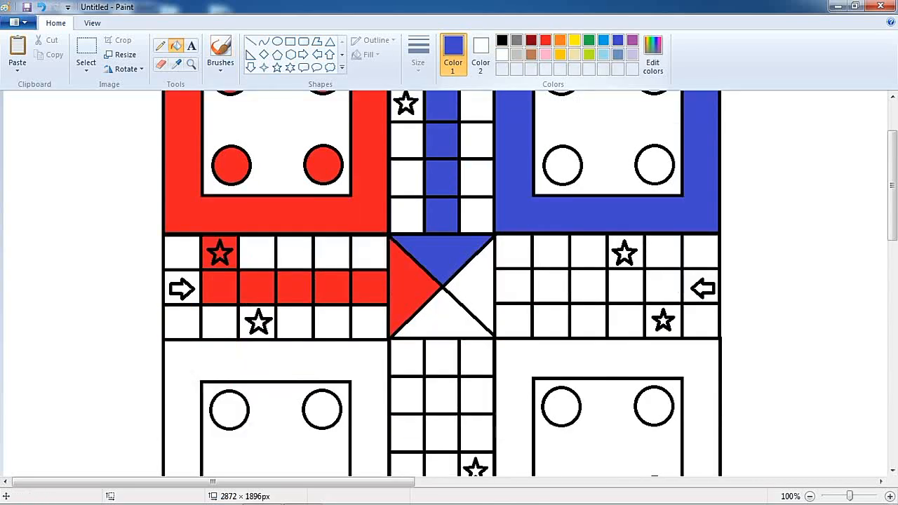
pyautogui.scroll(-6, 442, 280)
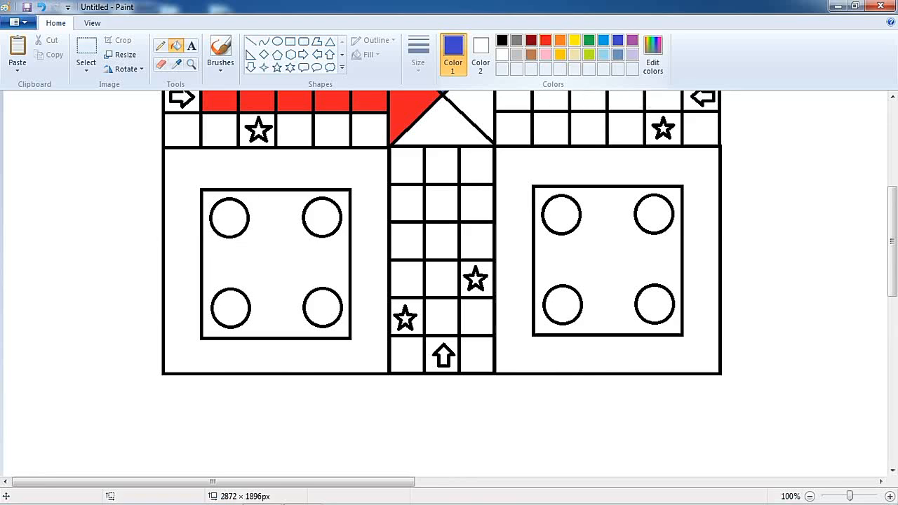
pyautogui.scroll(6, 441, 280)
pyautogui.scroll(-3, 441, 281)
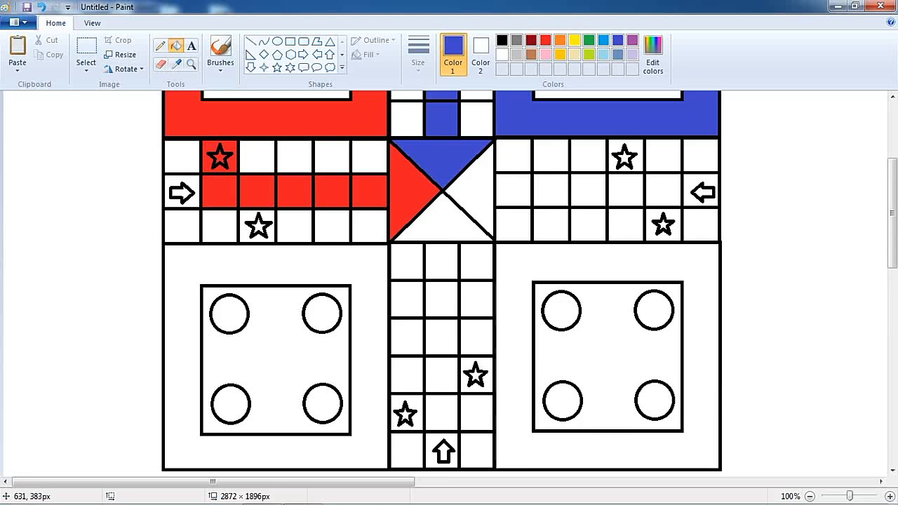
pyautogui.click(589, 40)
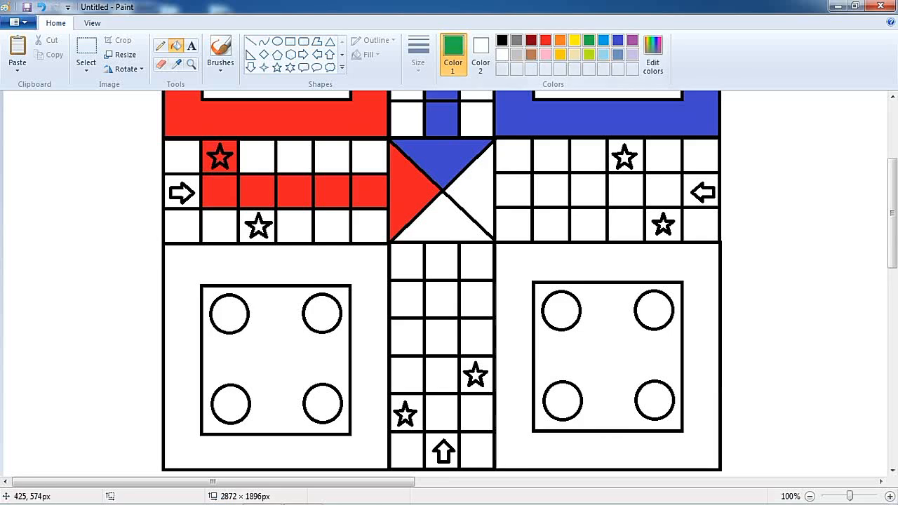
pyautogui.click(183, 350)
pyautogui.click(286, 314)
pyautogui.hotkey('ctrl', 'z')
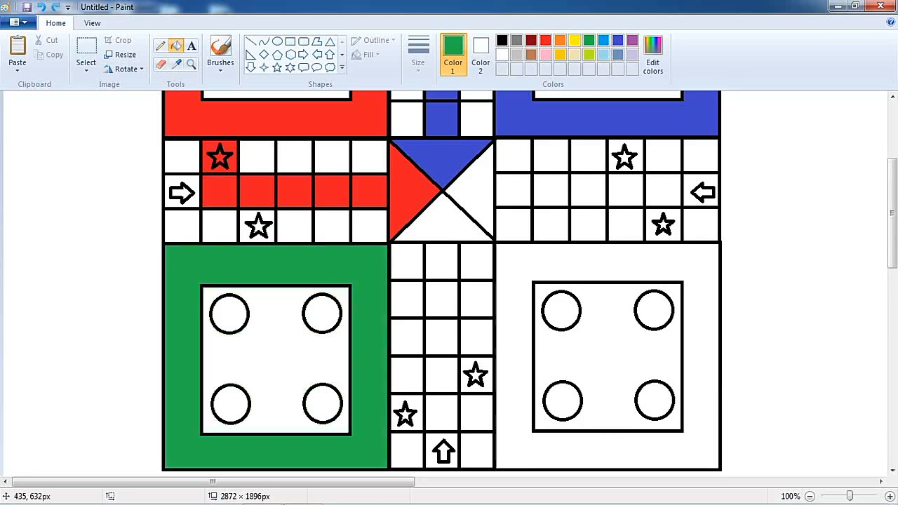
# Step: Fill the four token circles in the bottom-left home square green
pyautogui.click(322, 313)
pyautogui.click(229, 314)
pyautogui.click(231, 403)
pyautogui.click(323, 403)
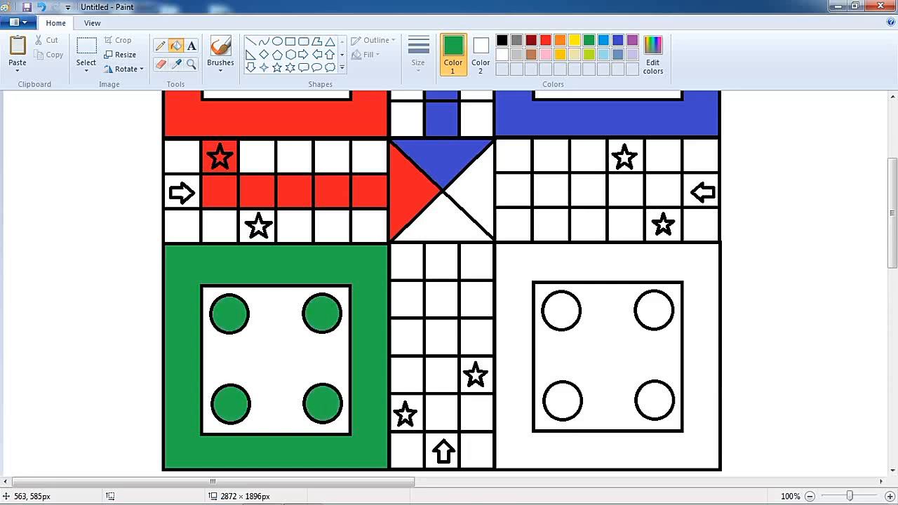
# Step: Fill the bottom arm's star cell, its middle home column and the bottom centre triangle green
pyautogui.scroll(6, 393, 295)
pyautogui.scroll(-9, 397, 294)
pyautogui.click(395, 306)
pyautogui.click(442, 317)
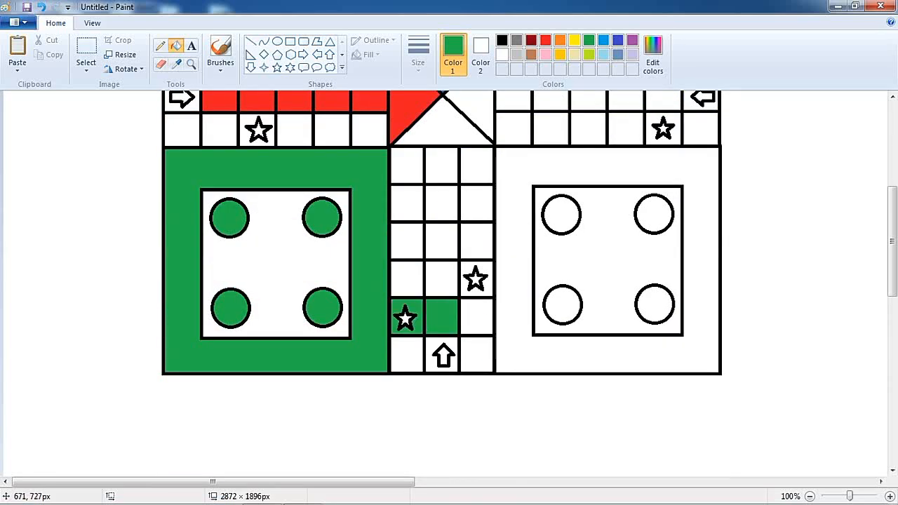
pyautogui.click(442, 278)
pyautogui.click(442, 242)
pyautogui.click(442, 203)
pyautogui.click(442, 165)
pyautogui.click(442, 130)
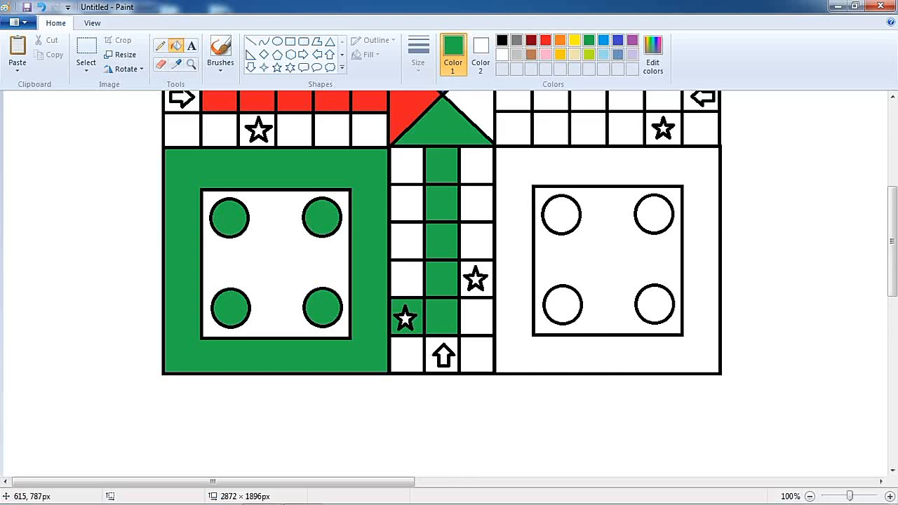
# Step: Fill the four token circles in the top-right home square blue
pyautogui.scroll(9, 442, 281)
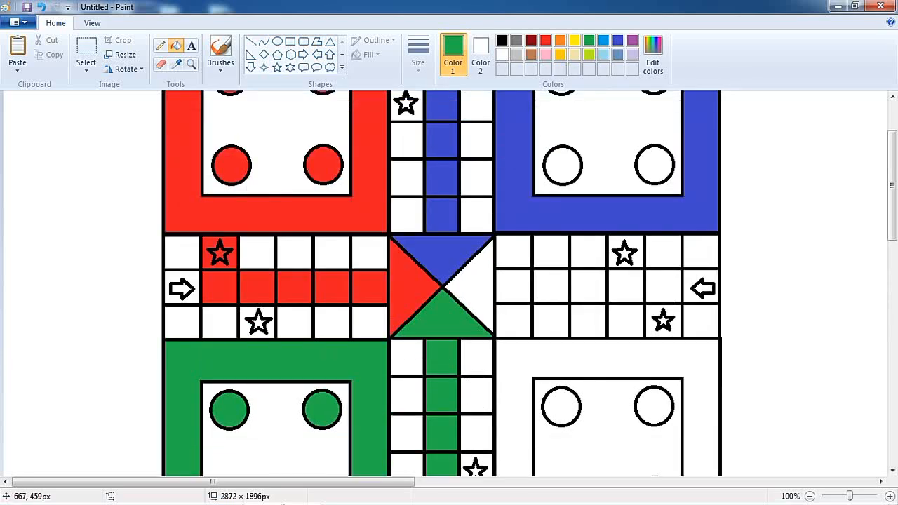
pyautogui.click(617, 40)
pyautogui.click(561, 171)
pyautogui.click(654, 152)
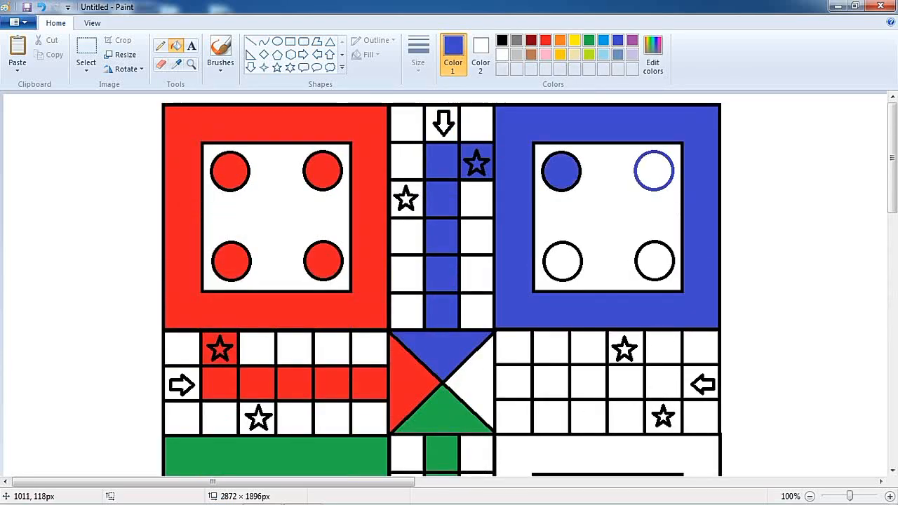
pyautogui.click(654, 171)
pyautogui.click(563, 261)
pyautogui.click(655, 262)
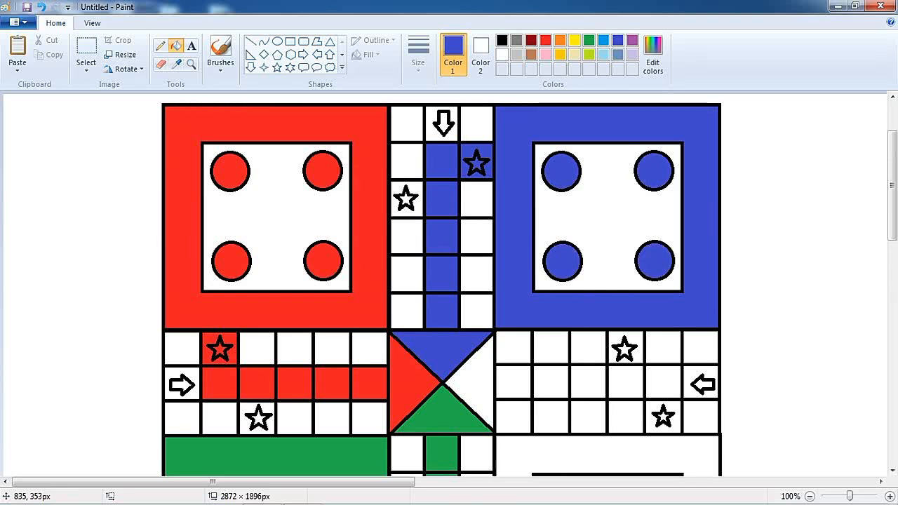
# Step: Fill the bottom-right home's four token circles and its outer frame yellow
pyautogui.scroll(-9, 561, 264)
pyautogui.click(574, 40)
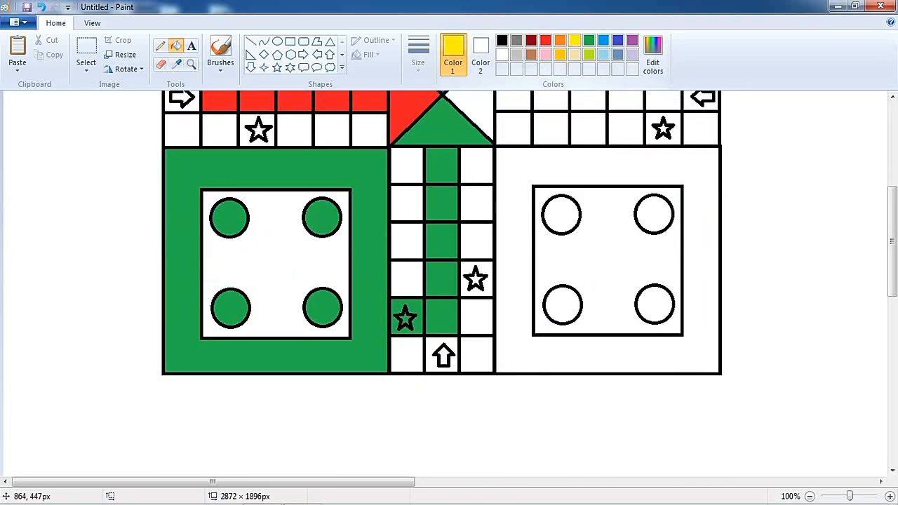
pyautogui.click(561, 215)
pyautogui.click(654, 214)
pyautogui.click(562, 304)
pyautogui.click(654, 304)
pyautogui.click(694, 302)
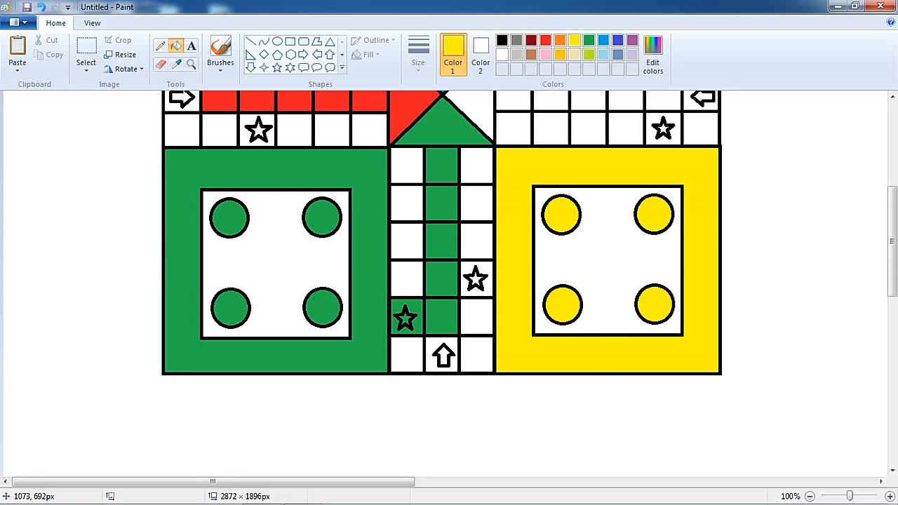
# Step: Fill the right arm's star cell, its middle home row and the right centre triangle yellow
pyautogui.scroll(6, 698, 252)
pyautogui.click(652, 314)
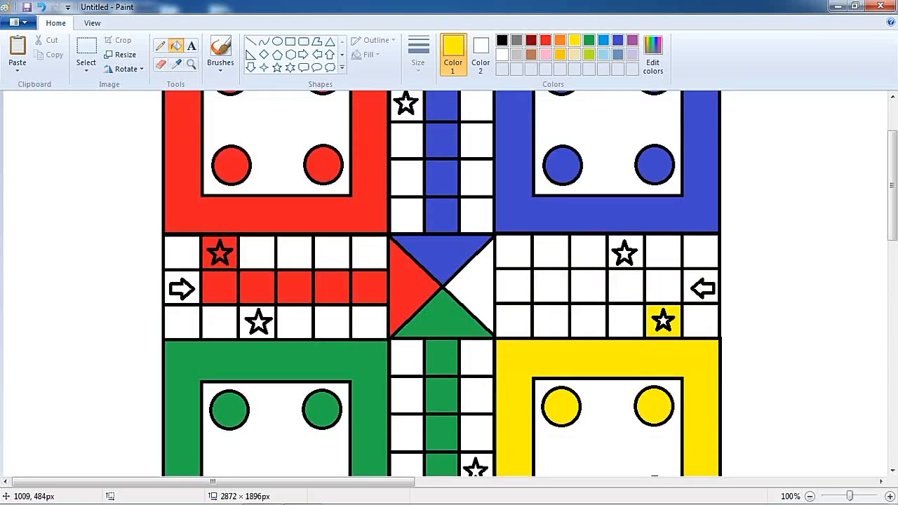
pyautogui.click(660, 284)
pyautogui.click(624, 284)
pyautogui.click(588, 284)
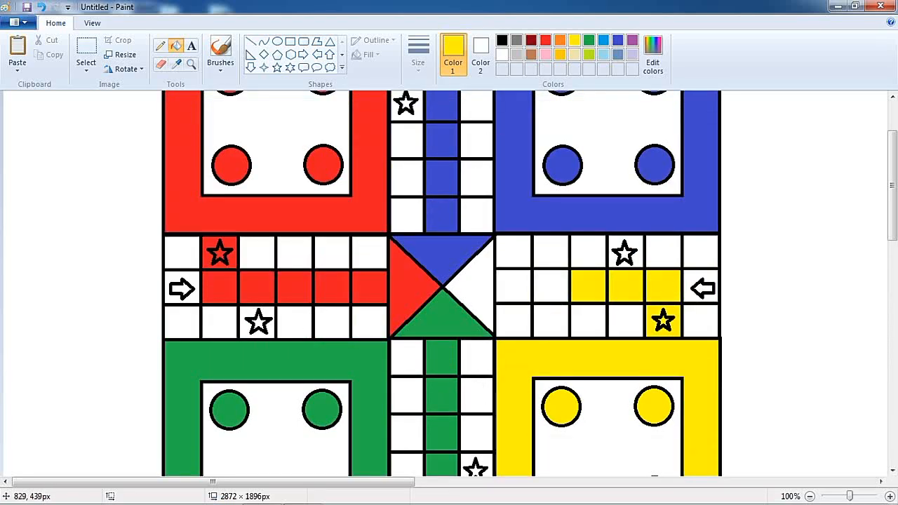
pyautogui.click(550, 284)
pyautogui.click(514, 280)
pyautogui.click(470, 287)
# Step: Fill the star in the right arm's upper row blue
pyautogui.scroll(-3, 470, 288)
pyautogui.scroll(6, 470, 288)
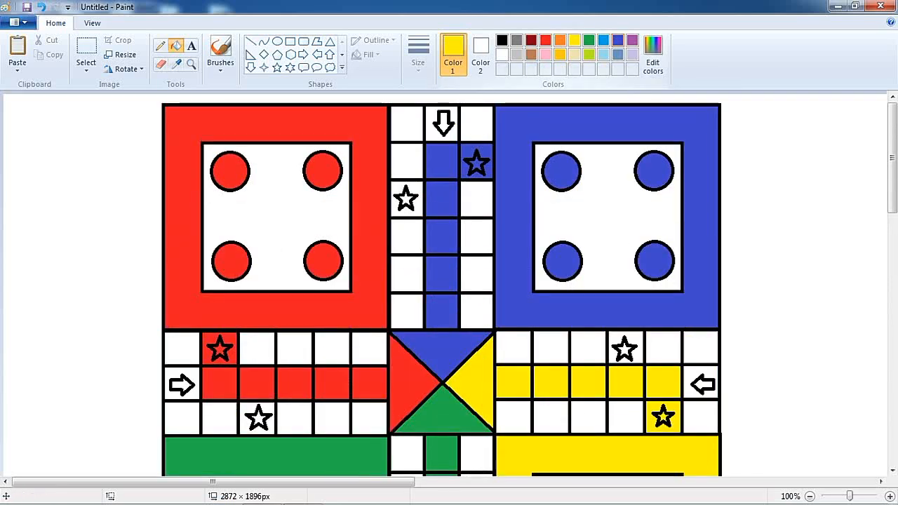
pyautogui.click(618, 40)
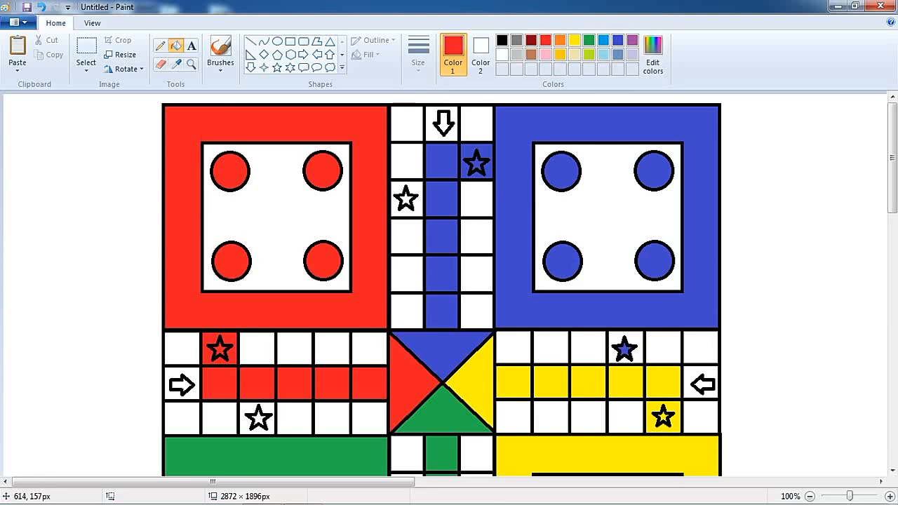
# Step: Fill the star in the bottom arm's right column yellow
pyautogui.scroll(-5, 500, 145)
pyautogui.click(575, 41)
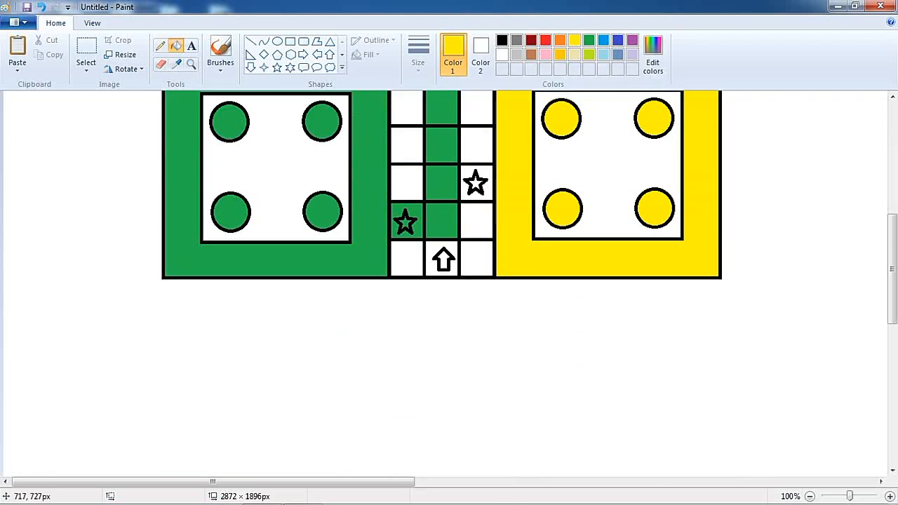
pyautogui.click(476, 183)
# Step: Fill the star in the left arm's lower row green and the star in the top arm's left column red
pyautogui.scroll(2, 503, 214)
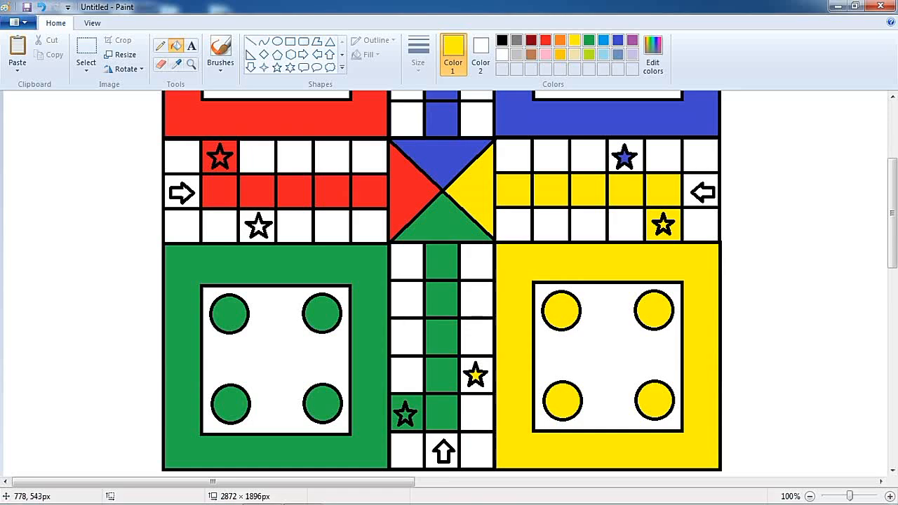
pyautogui.scroll(2, 503, 214)
pyautogui.scroll(-1, 503, 214)
pyautogui.click(589, 40)
pyautogui.scroll(-1, 364, 246)
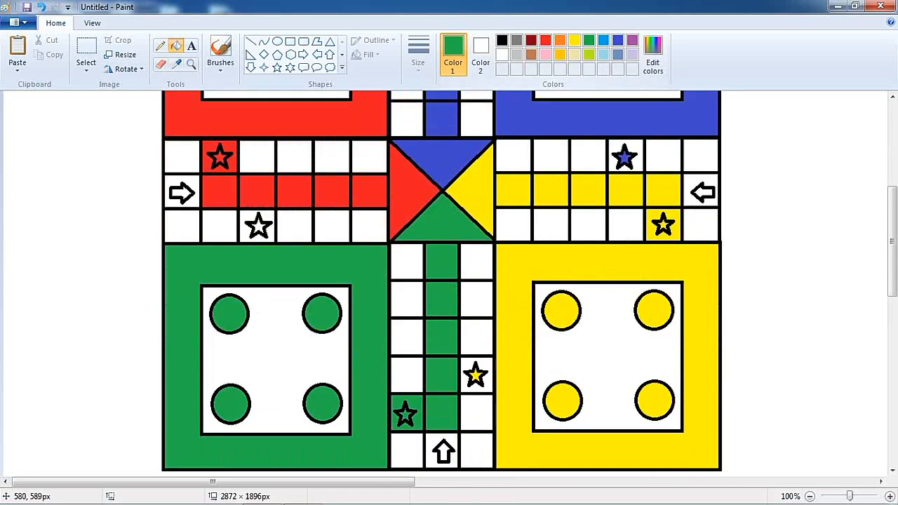
pyautogui.scroll(-1, 442, 280)
pyautogui.scroll(3, 442, 281)
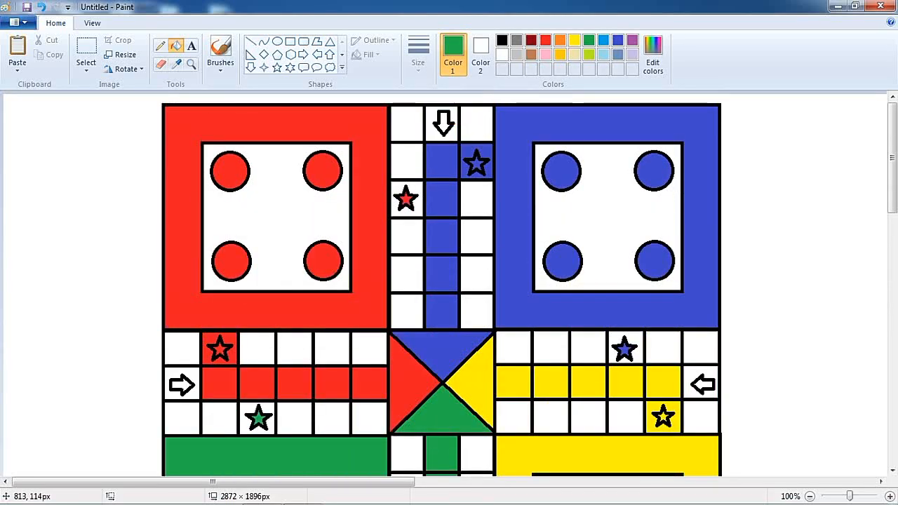
pyautogui.scroll(-2, 442, 281)
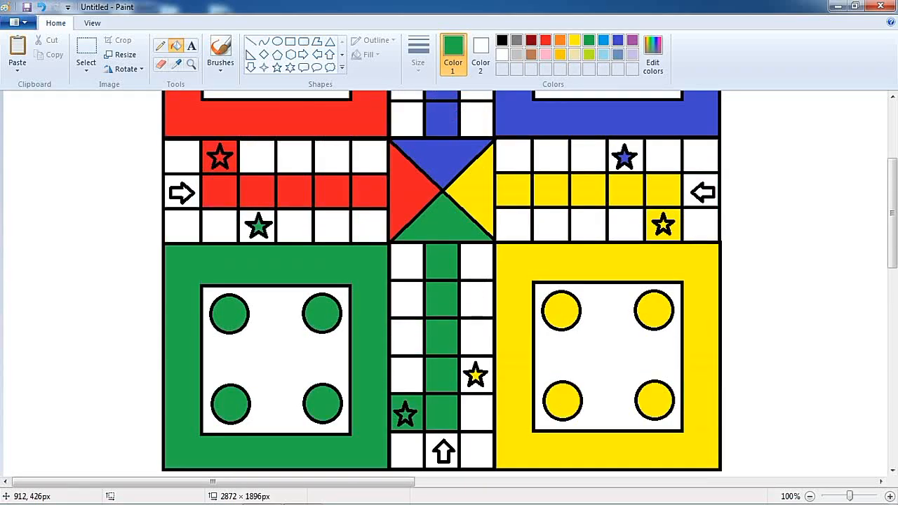